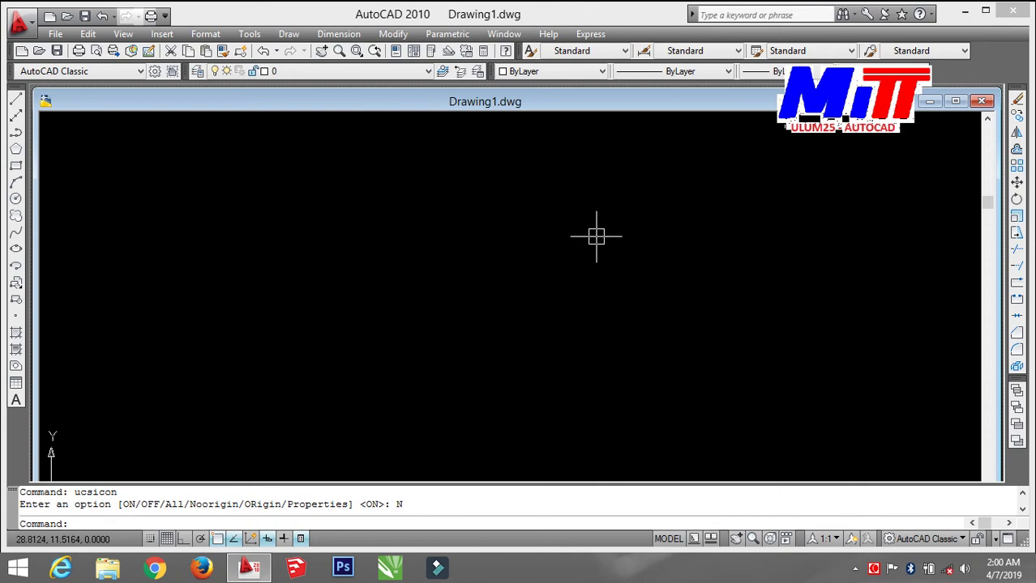
Draw circles of radius 26 and 36 on a common centre
key(Return)
click(494, 256)
text(26)
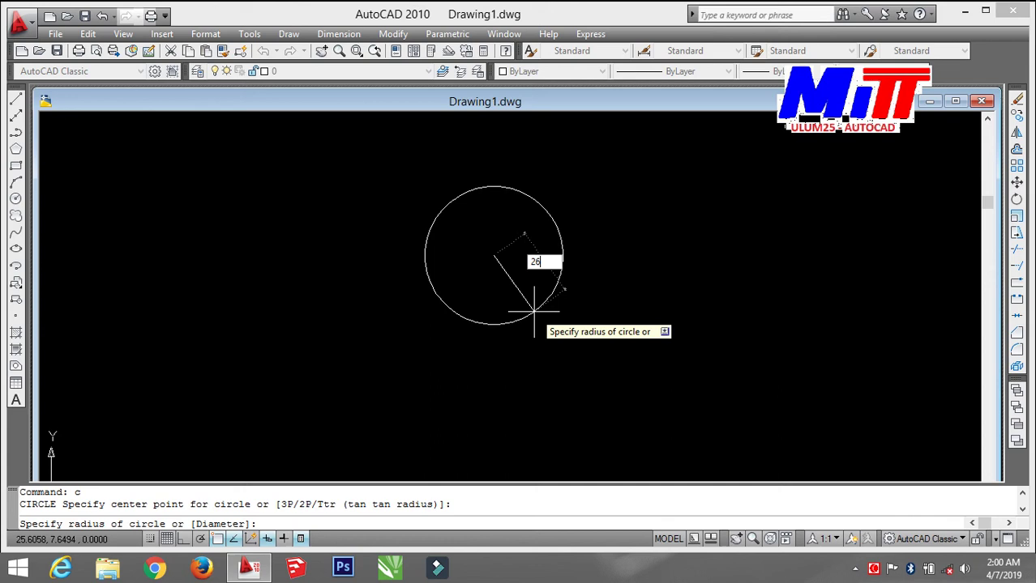
key(Return)
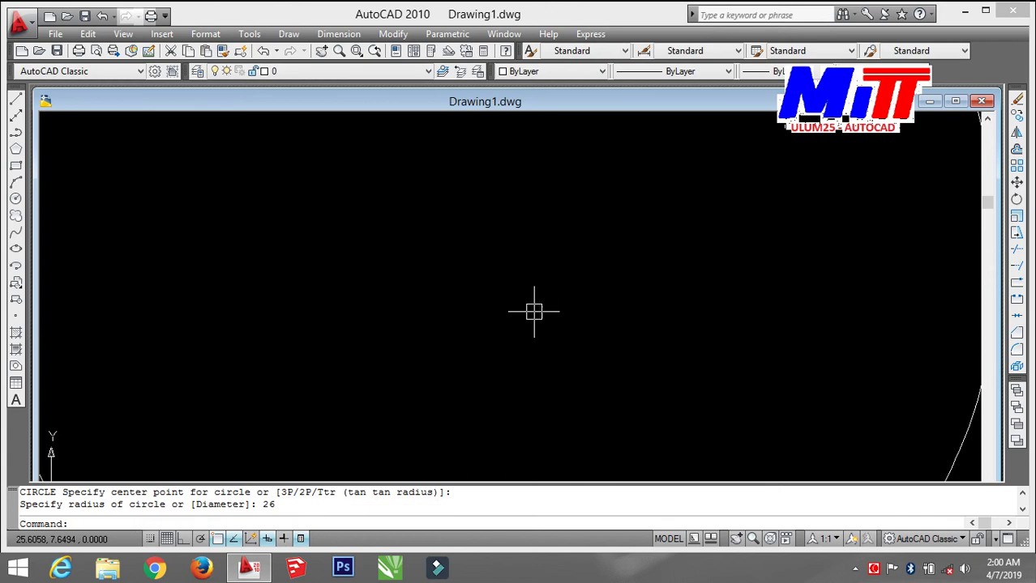
scroll(539, 292, down, 5)
middle_drag(537, 293, 547, 302)
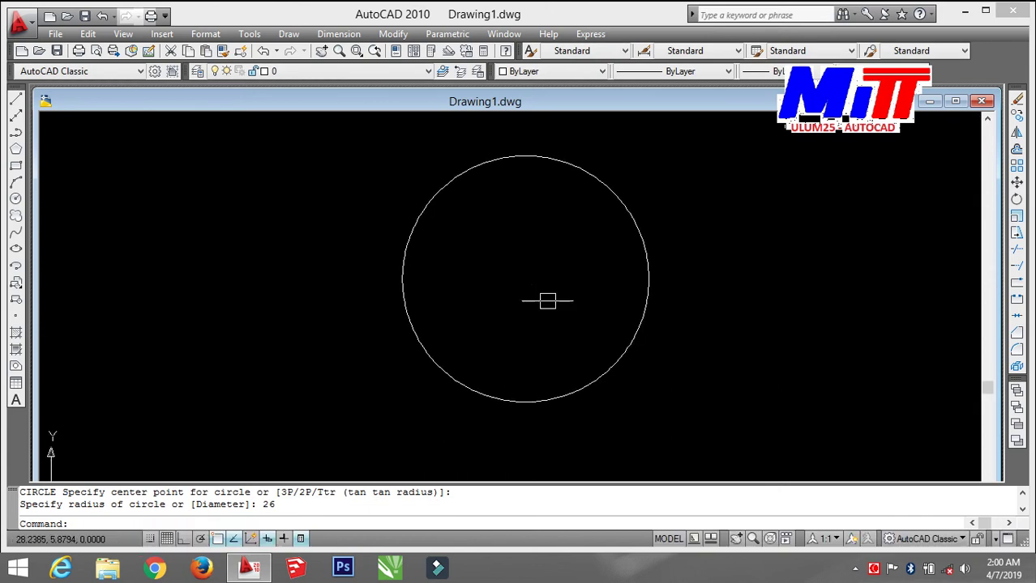
key(Return)
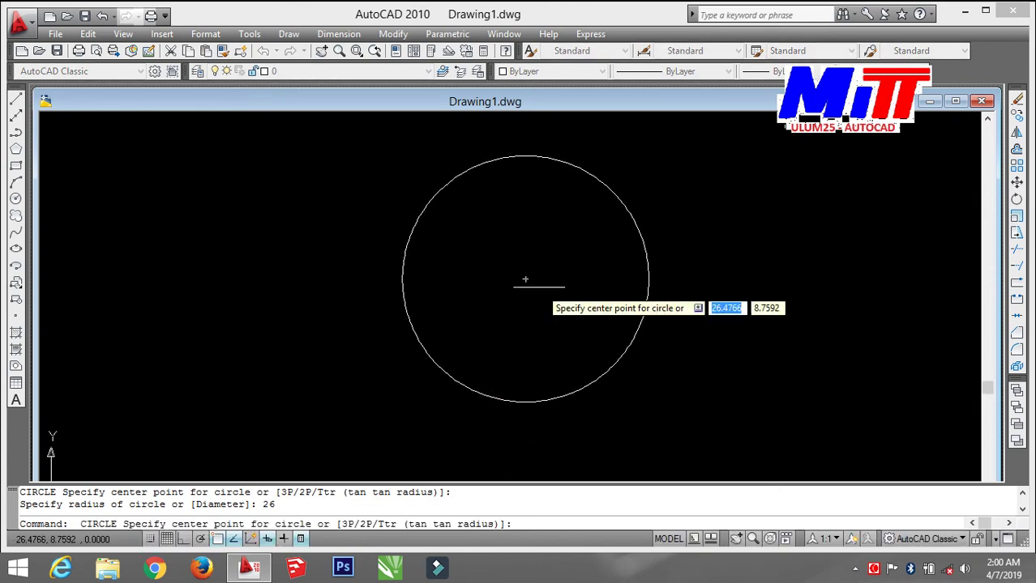
click(524, 279)
text(3)
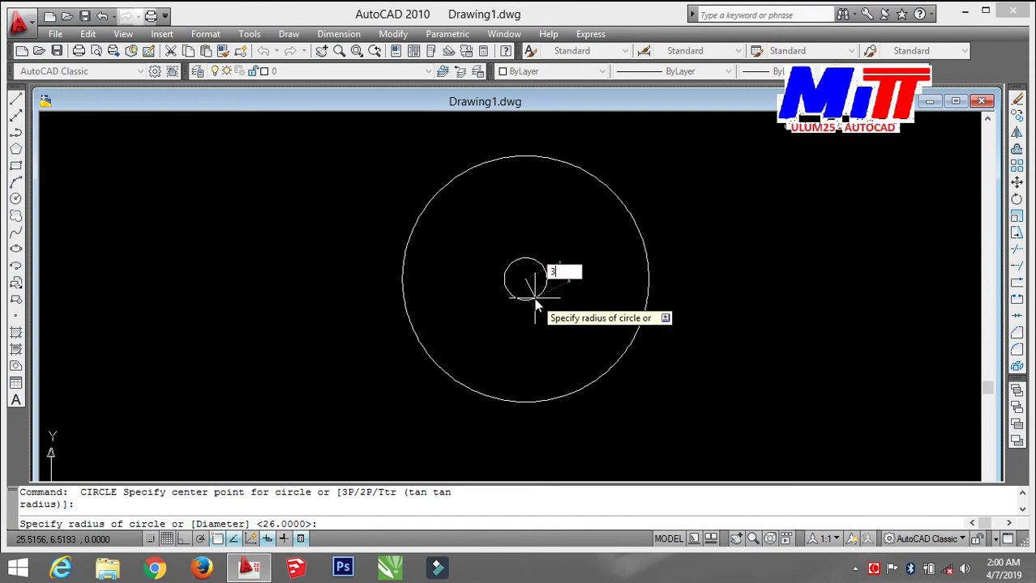
text(6)
key(Return)
key(Return)
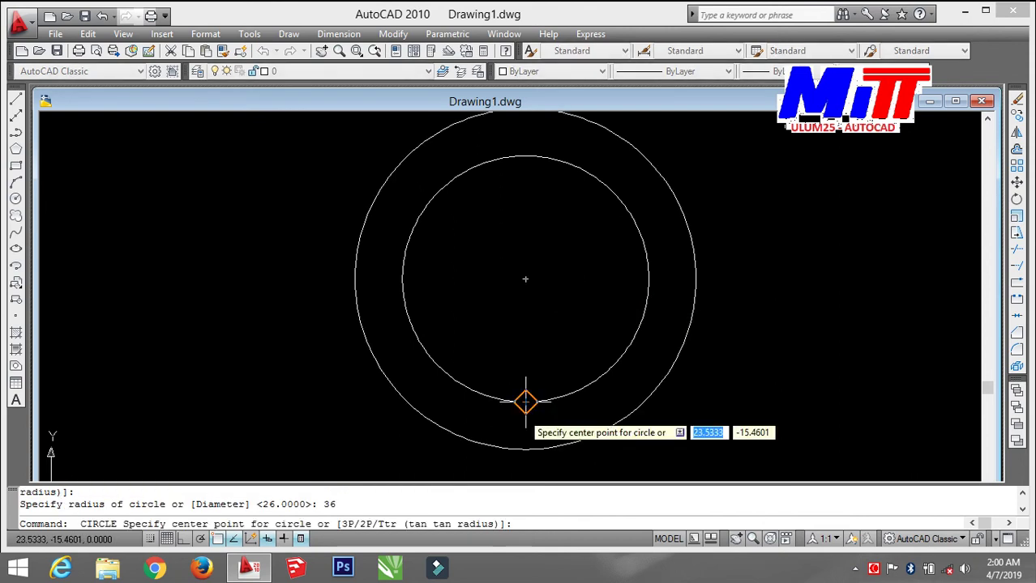
Add concentric circles of radius 42 and 52 at the same centre
click(525, 279)
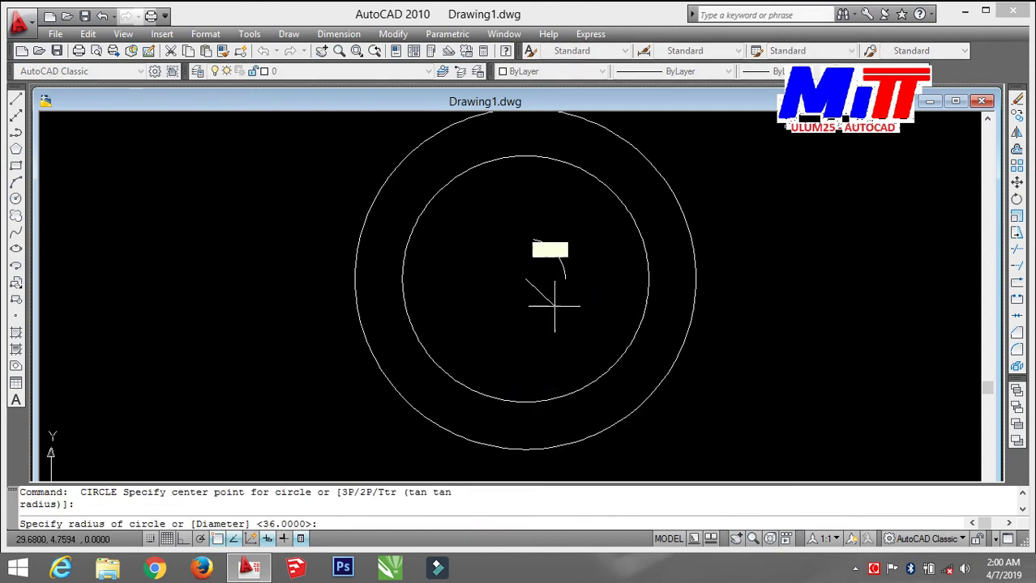
text(42)
key(Return)
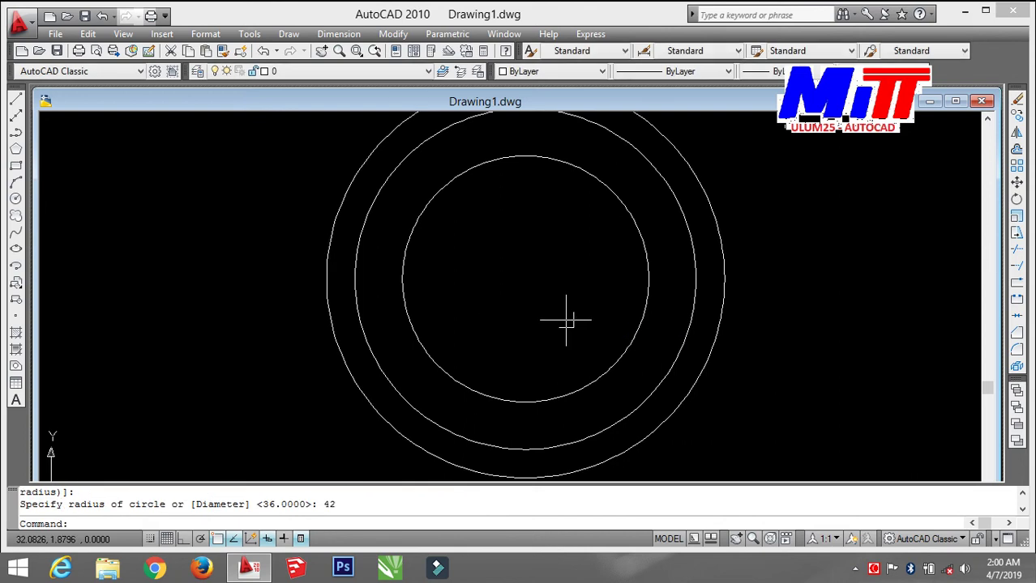
key(Return)
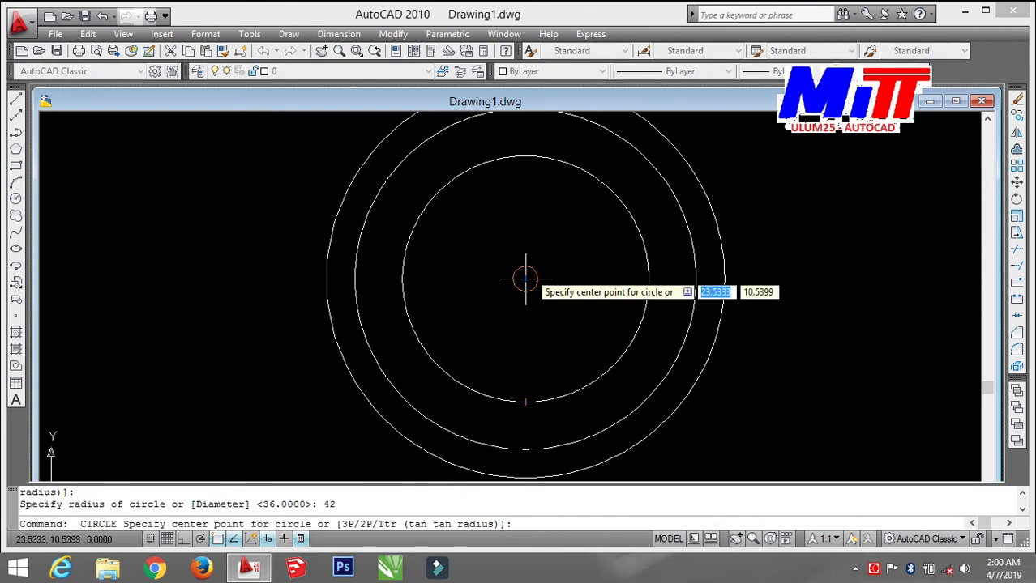
click(525, 280)
text(52)
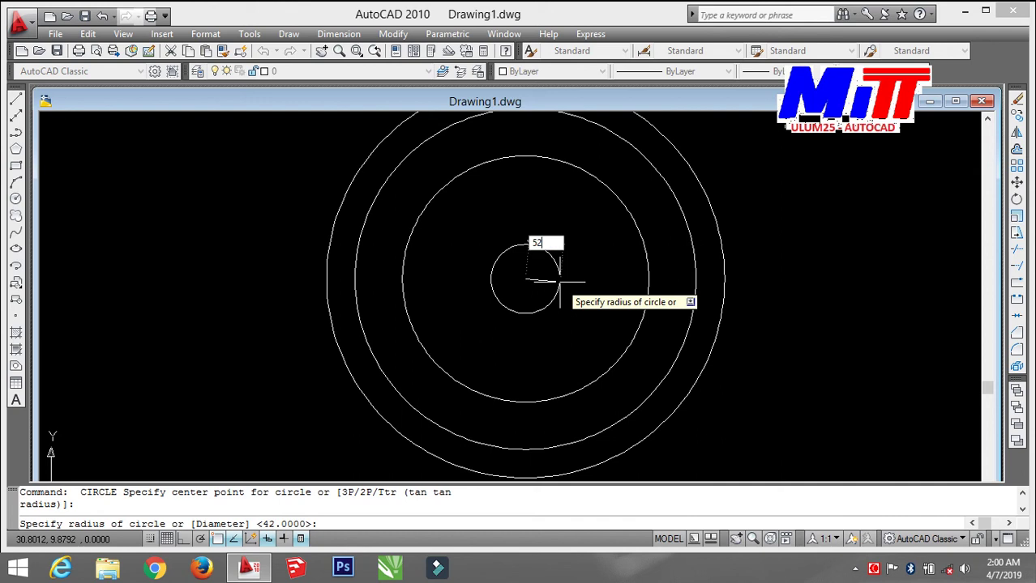
key(Return)
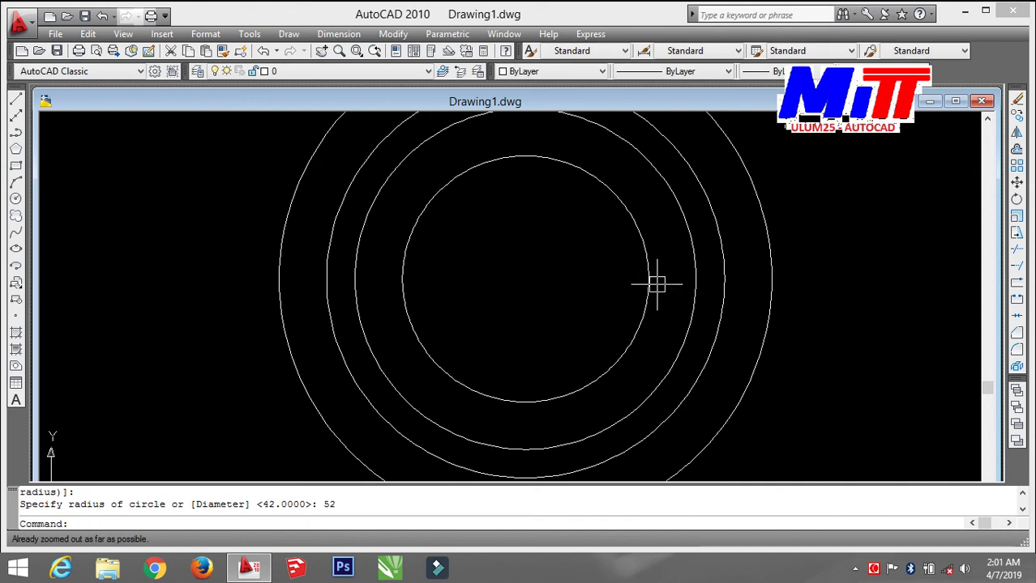
Zoom to All and pan so the four circles sit centred in view
text(z)
key(Return)
text(a)
key(Return)
scroll(603, 281, up, 4)
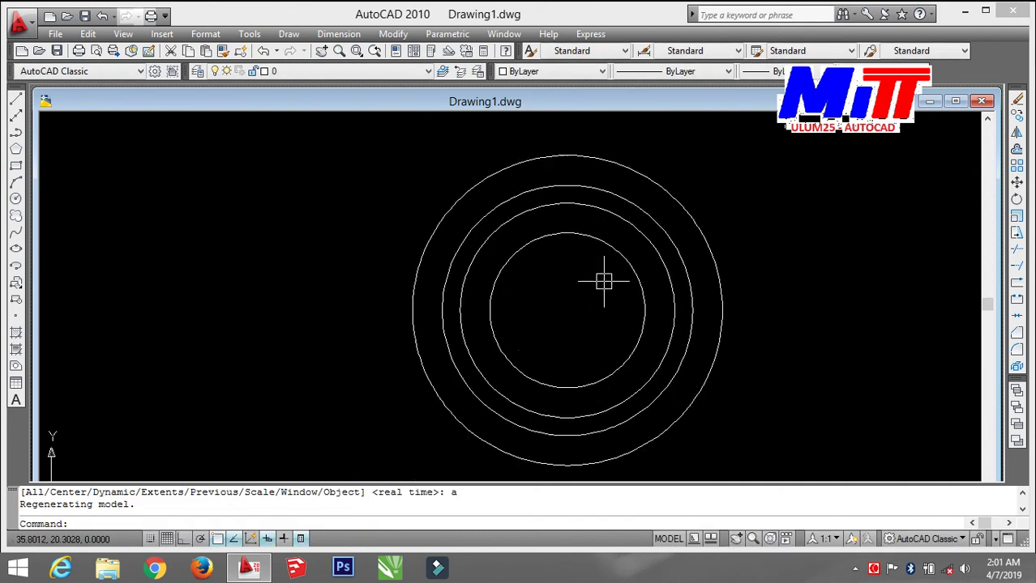
middle_drag(603, 281, 588, 334)
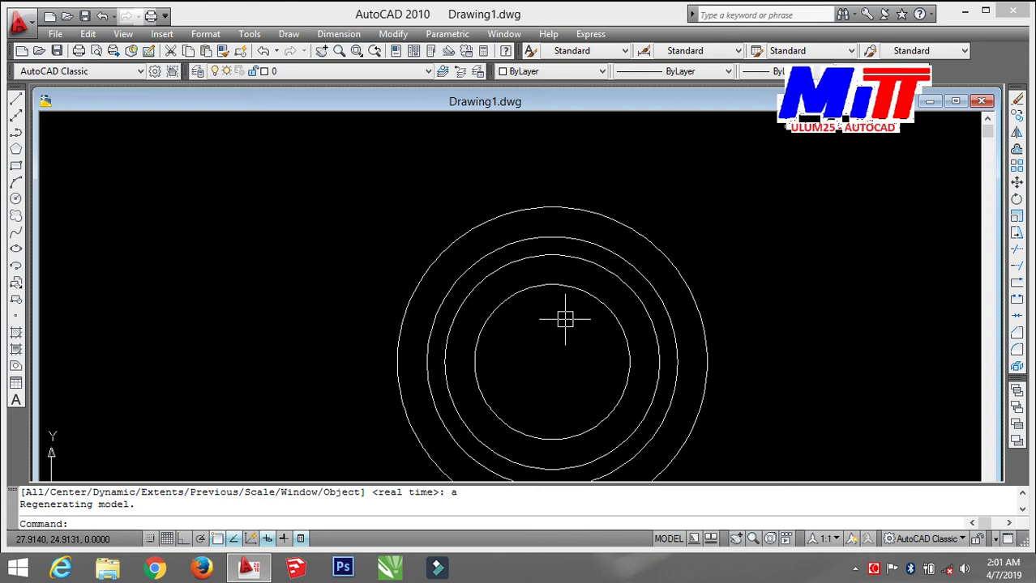
text(l)
key(Return)
Draw a vertical line from the R42 top quadrant up to the R52 circle
scroll(565, 273, up, 3)
click(554, 212)
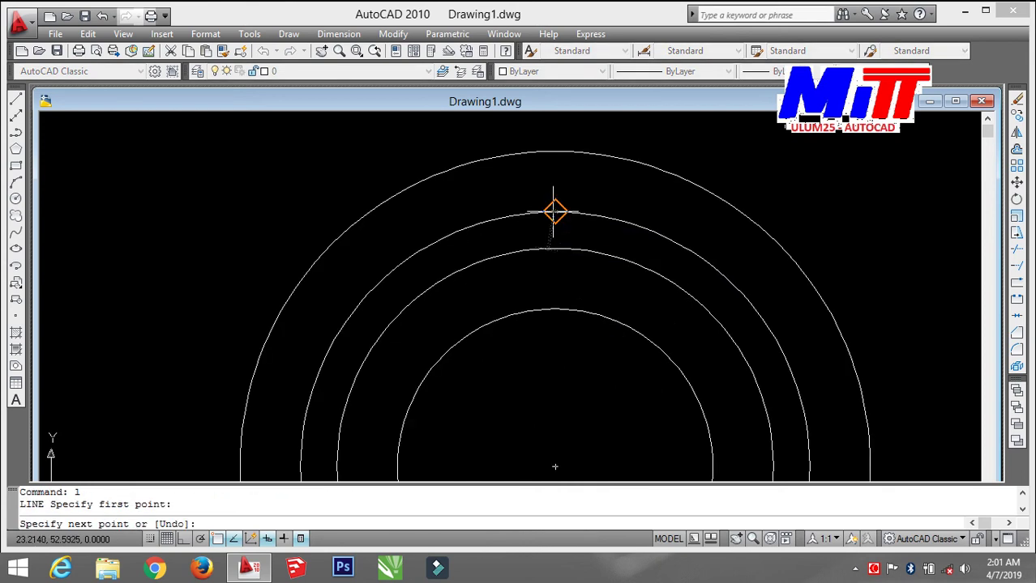
click(555, 151)
key(Return)
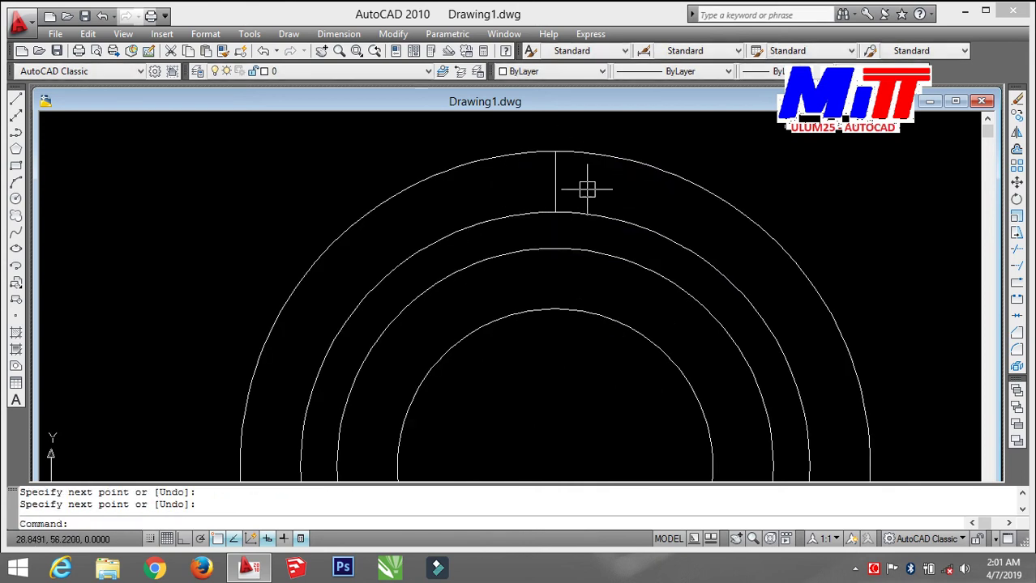
Offset the vertical line 4 units to each side
text(o)
key(Return)
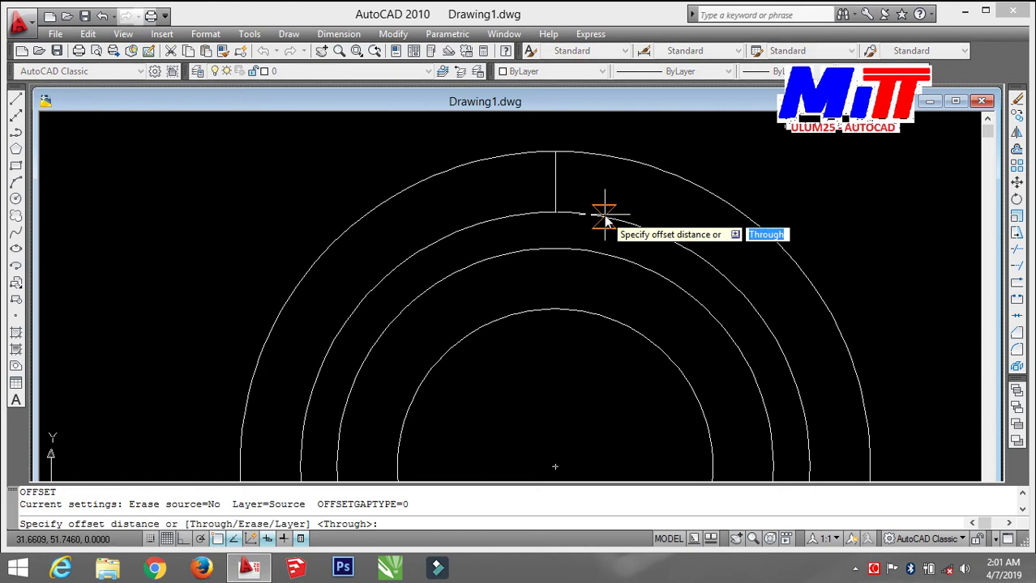
text(4)
key(Return)
click(556, 188)
click(580, 187)
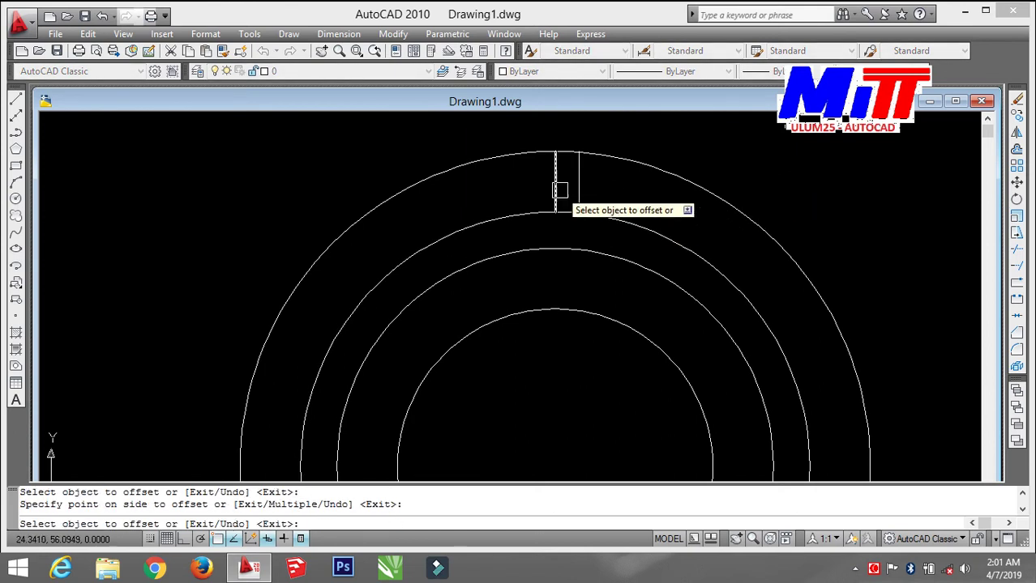
click(556, 186)
click(519, 190)
key(Escape)
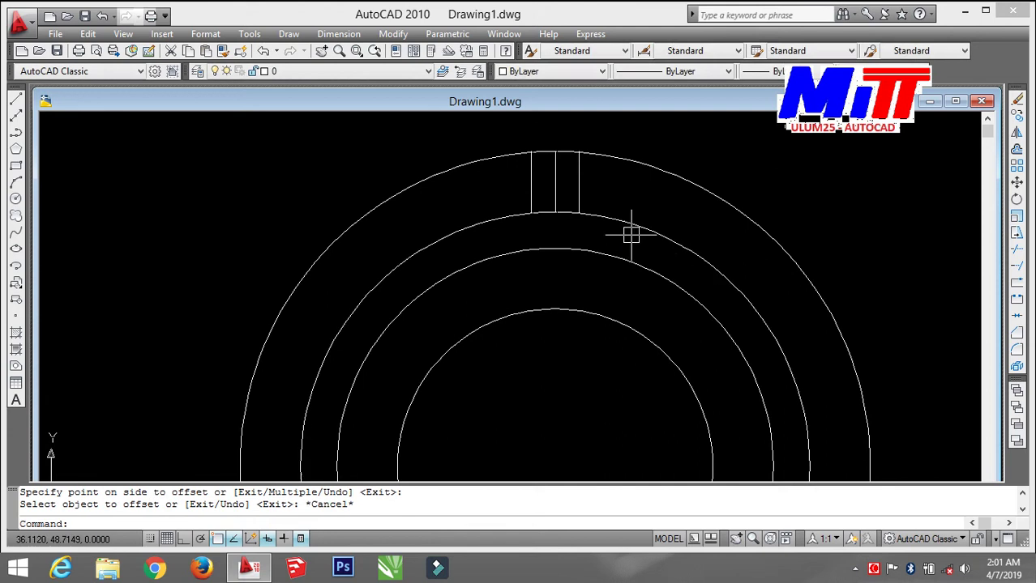
Offset the centre line 5 units to each side as well
text(o)
key(Return)
text(5)
key(Return)
scroll(600, 203, up, 2)
scroll(568, 195, up, 2)
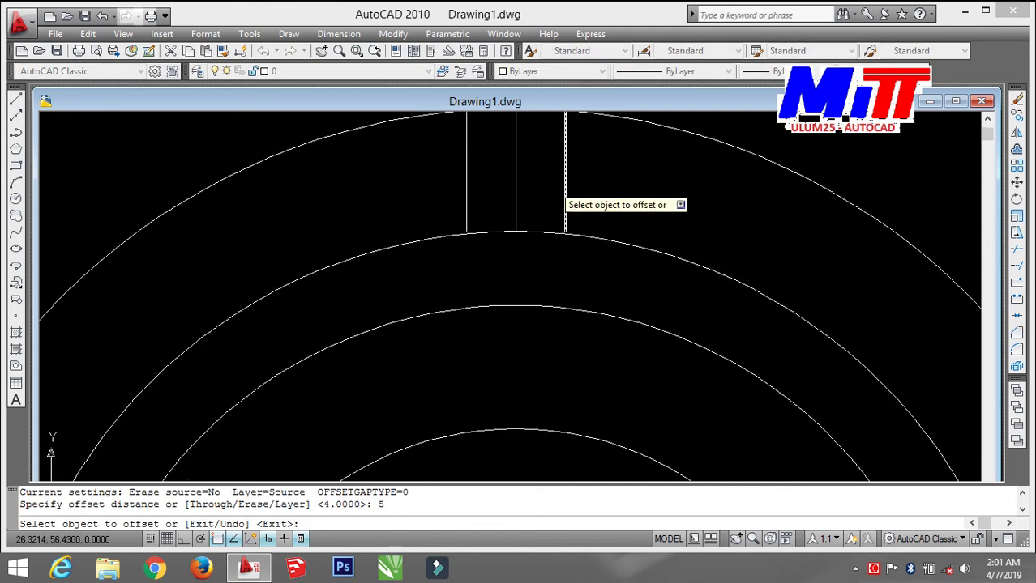
click(516, 187)
click(624, 194)
click(516, 193)
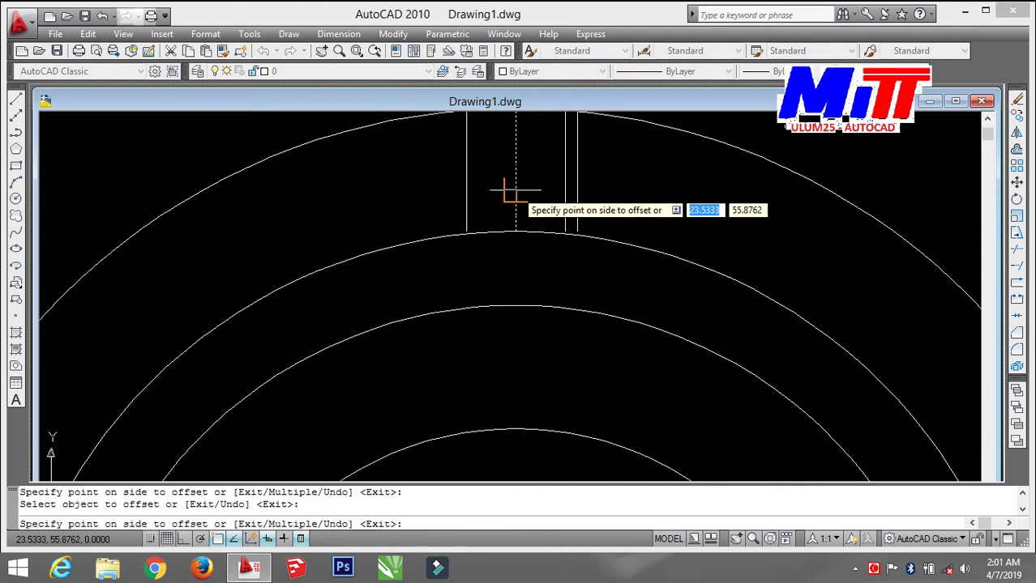
click(425, 185)
key(Escape)
Try extending the line ends with two window selections, then cancel
scroll(437, 194, down, 3)
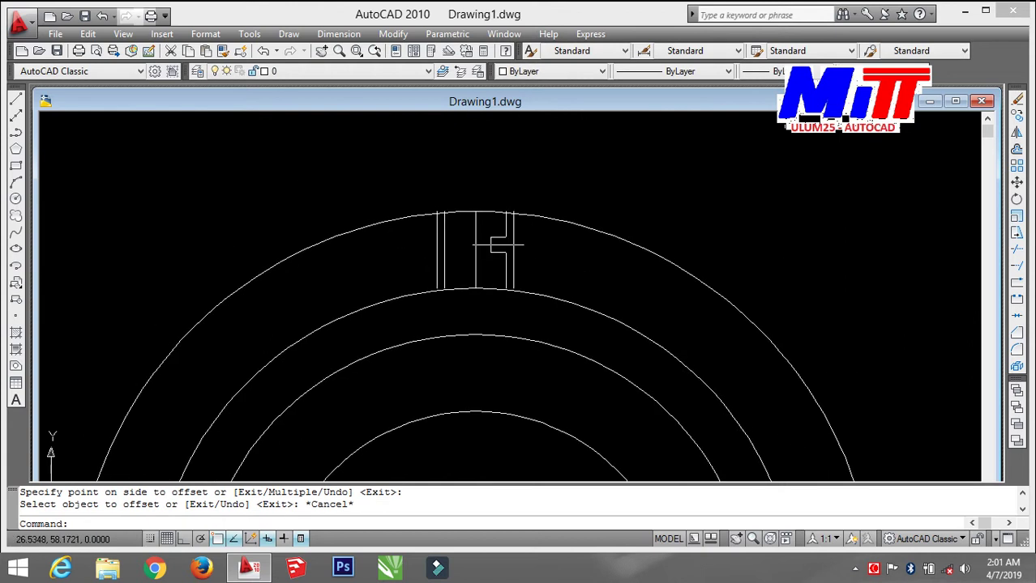
scroll(494, 233, up, 4)
key(Return)
key(Return)
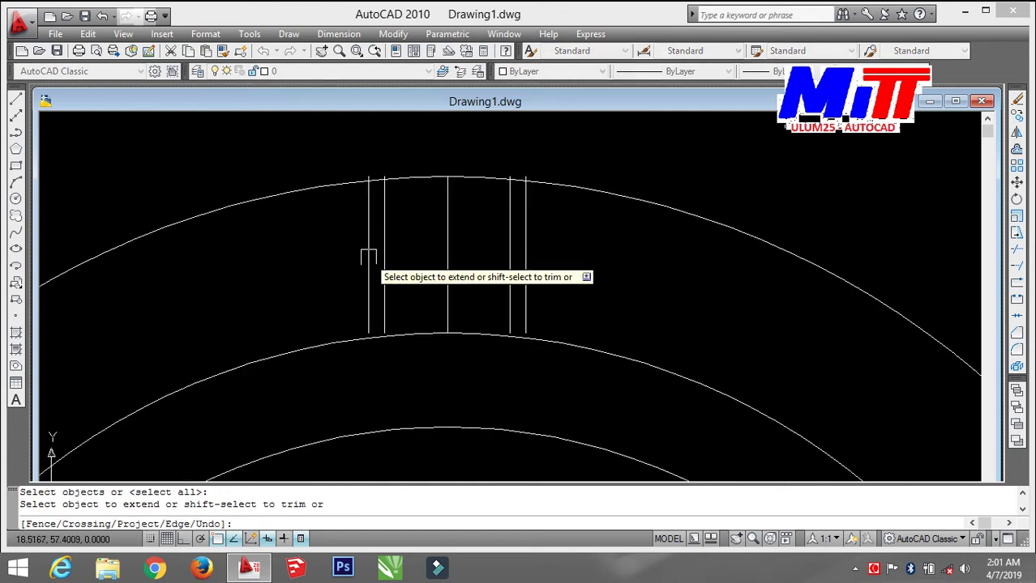
click(356, 289)
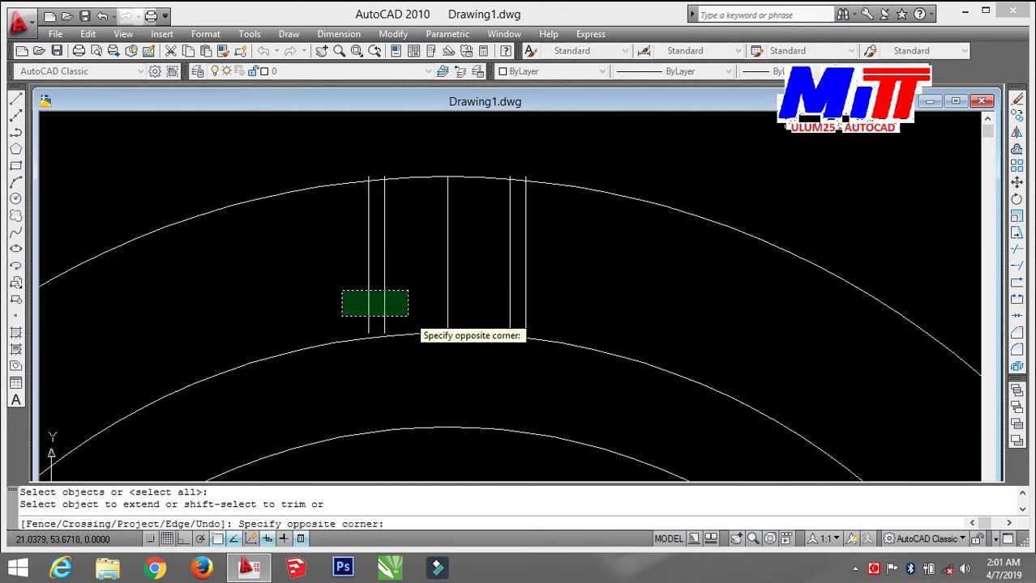
click(409, 316)
click(489, 288)
click(551, 308)
key(Escape)
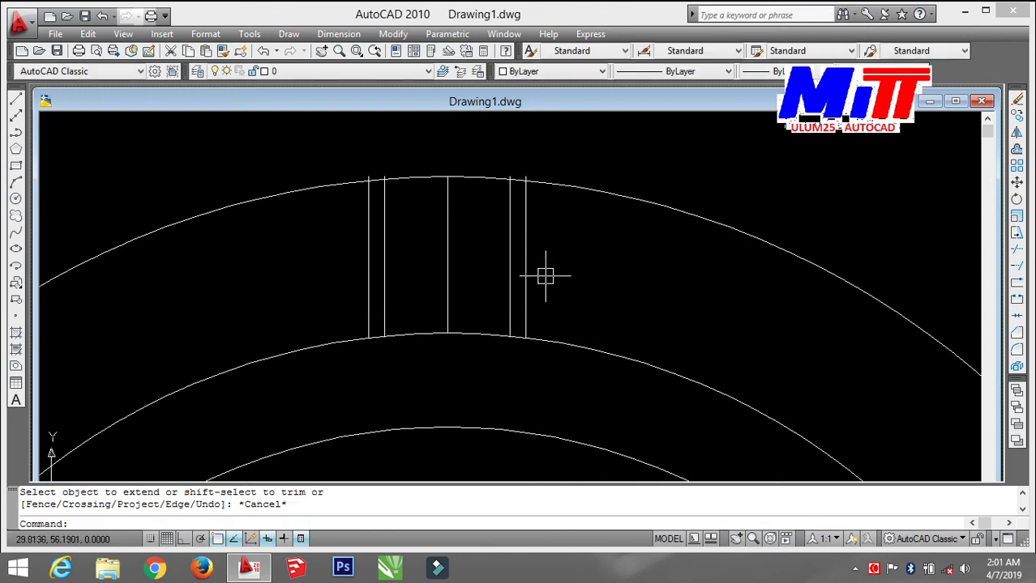
Trim the four line stubs sticking out beyond the outer circle
text(t)
key(Return)
key(Return)
scroll(359, 166, up, 2)
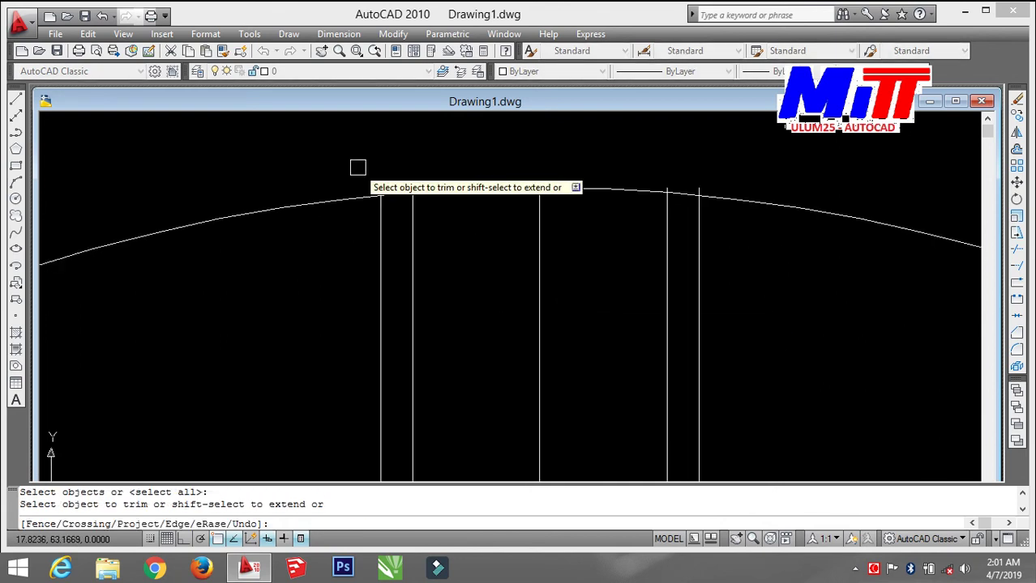
scroll(385, 190, up, 1)
click(393, 200)
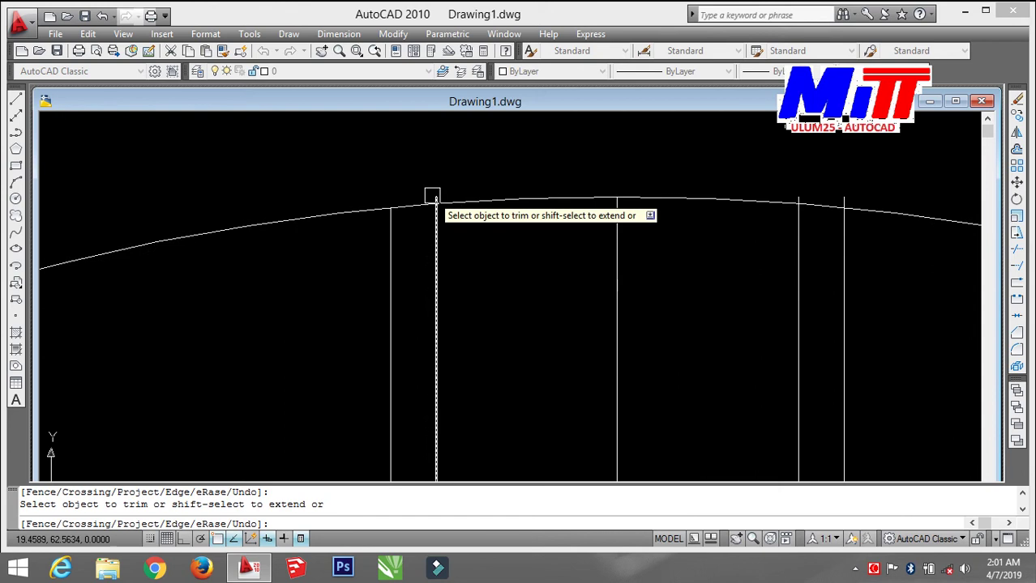
click(434, 197)
click(798, 192)
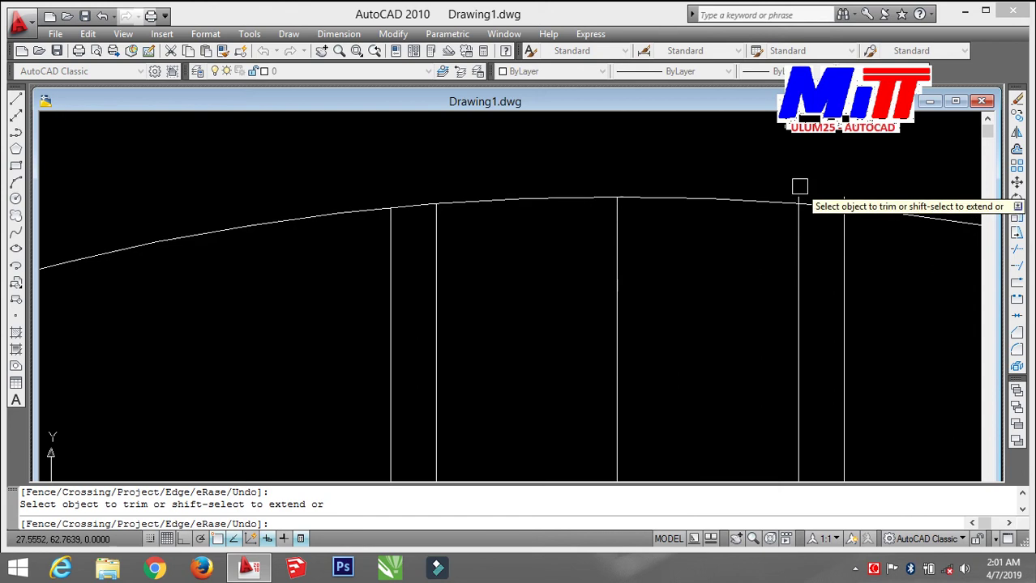
click(843, 193)
key(Escape)
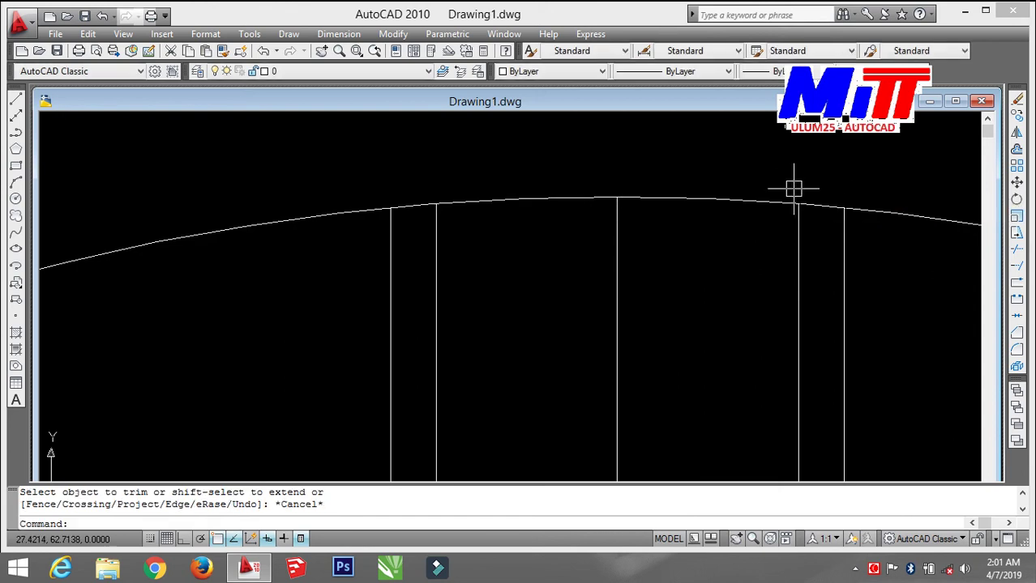
scroll(793, 188, down, 2)
scroll(810, 187, down, 1)
Draw a 3-point arc along the left lines for the first tooth flank
text(arc)
key(Return)
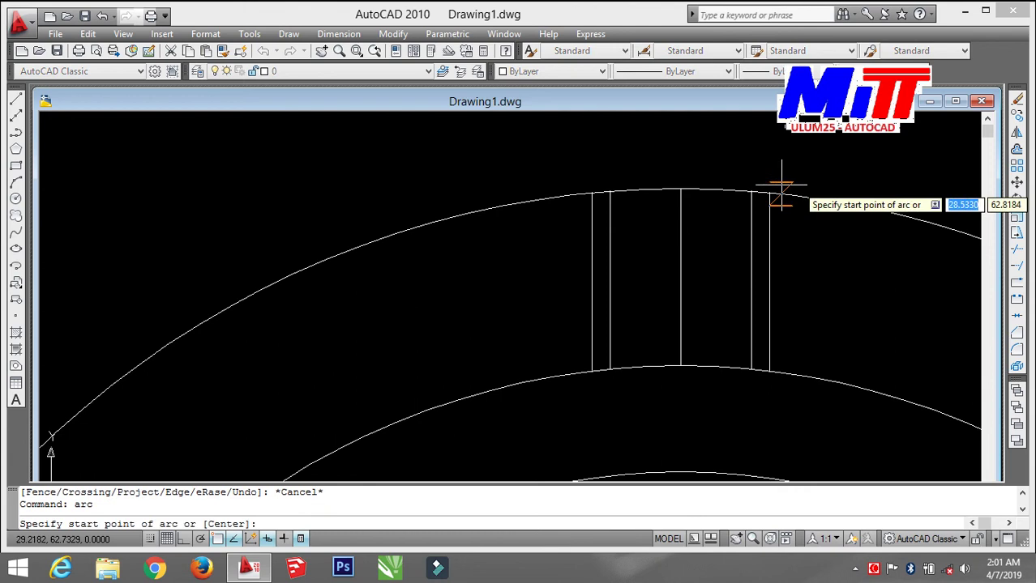
scroll(618, 182, up, 1)
click(605, 189)
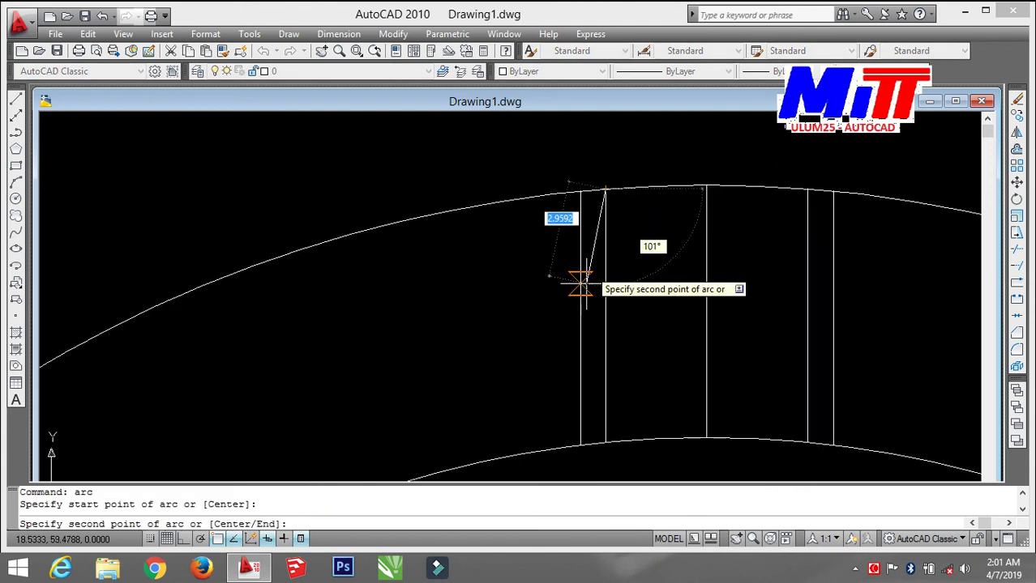
click(580, 316)
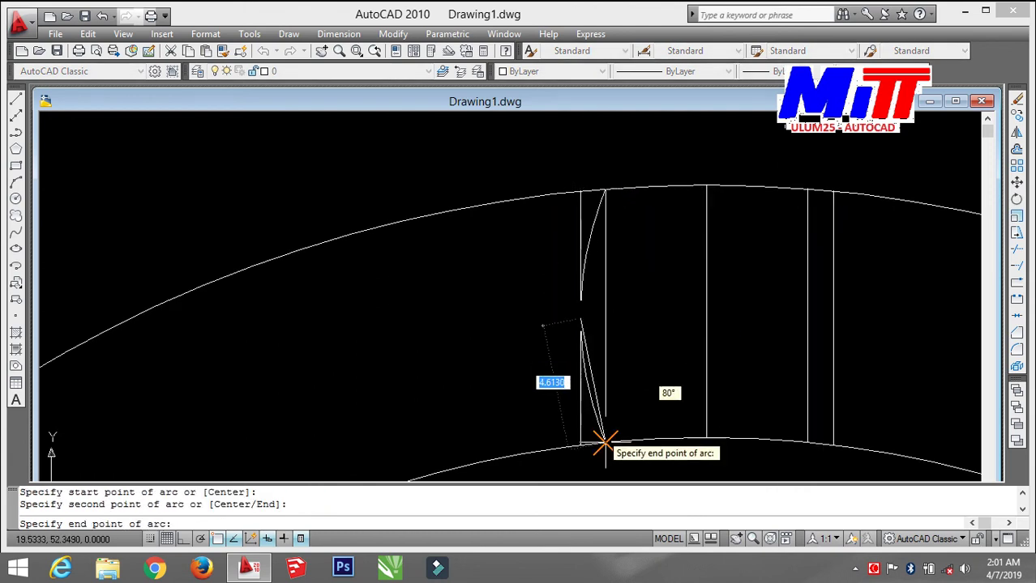
click(603, 442)
Draw a matching 3-point arc for the right tooth flank
key(Return)
middle_drag(746, 349, 596, 323)
key(Return)
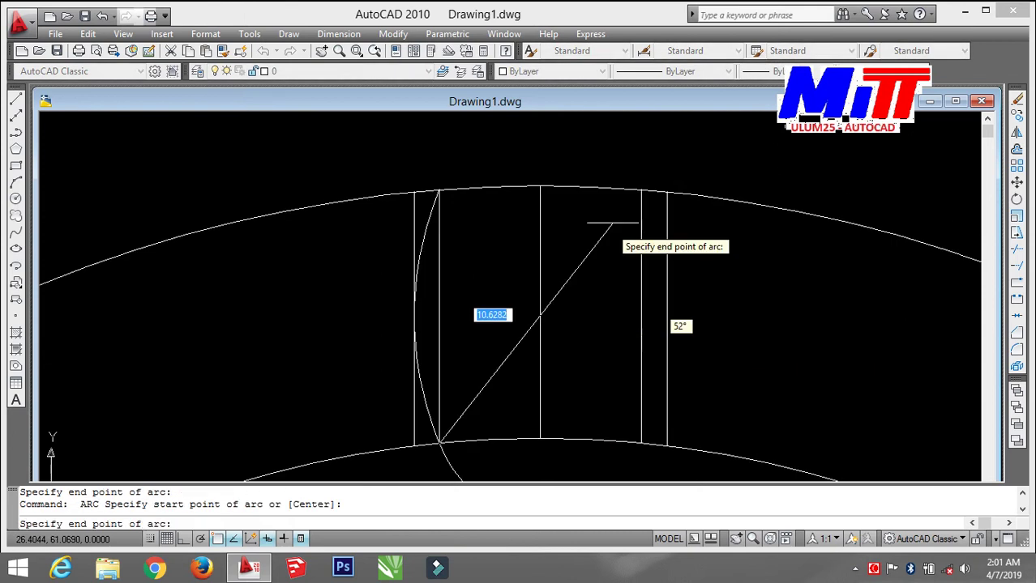
key(Escape)
key(Return)
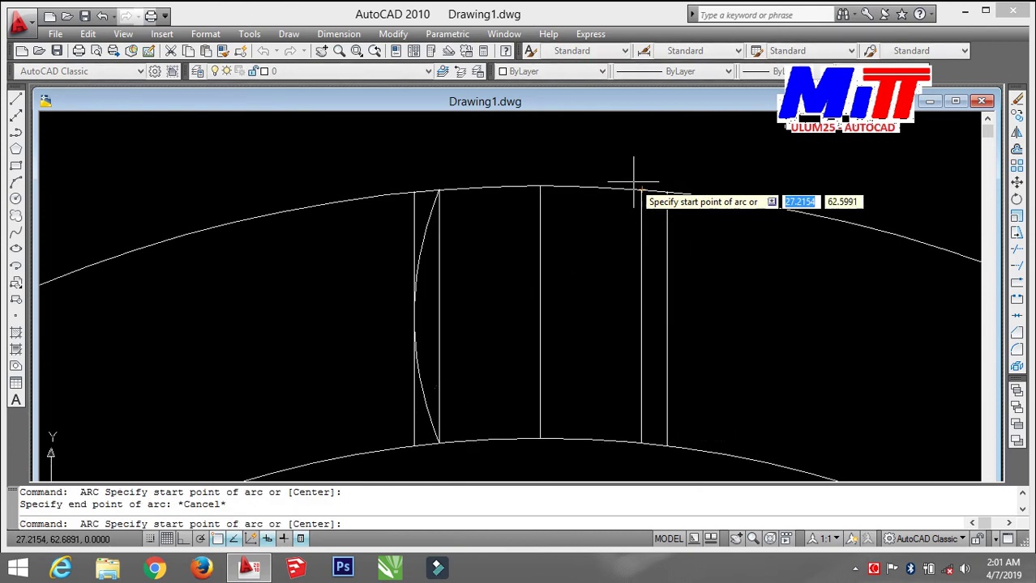
click(639, 189)
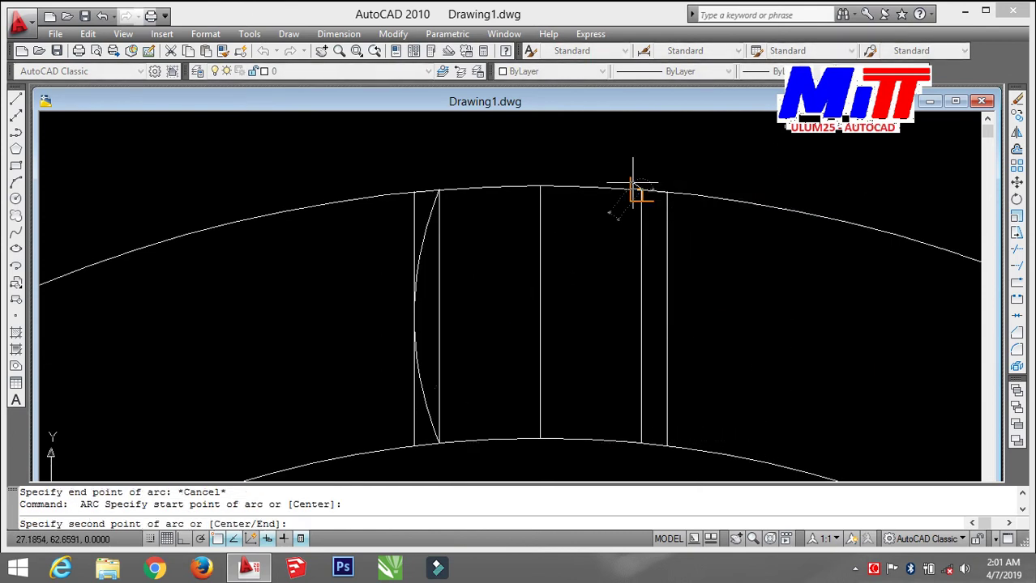
click(666, 312)
click(643, 439)
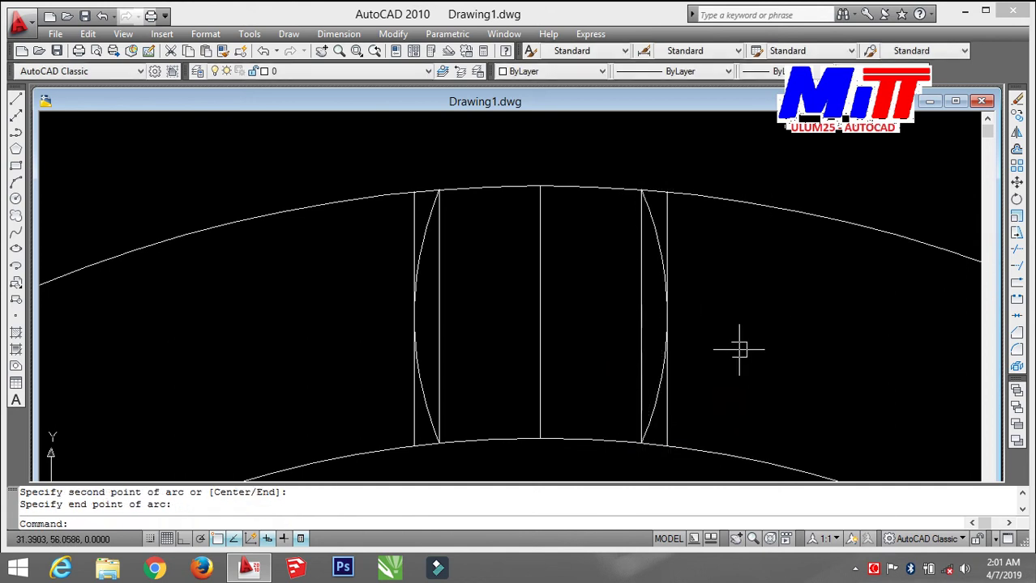
Select the five vertical construction lines and erase them
click(666, 405)
click(641, 374)
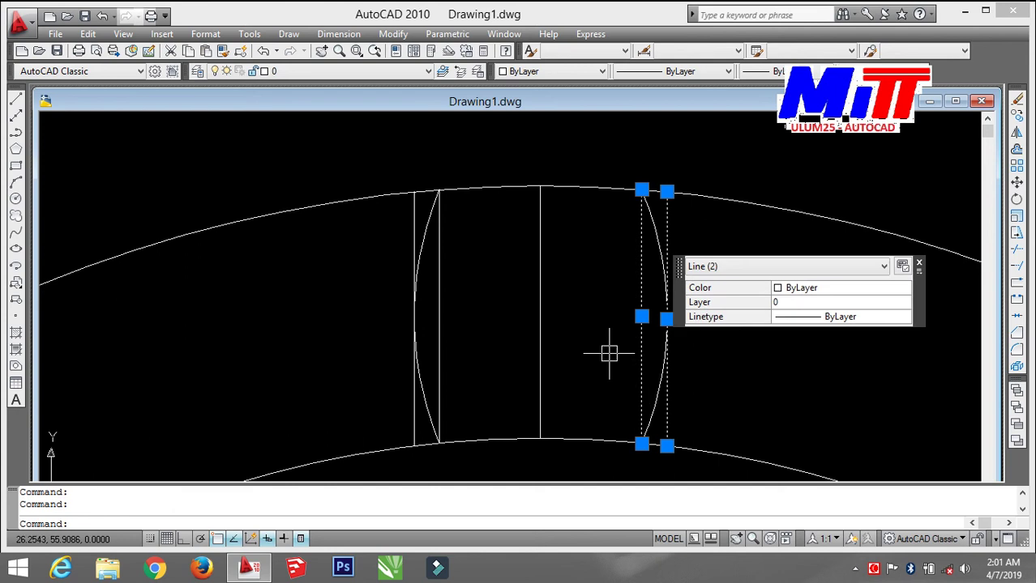
click(548, 352)
click(439, 354)
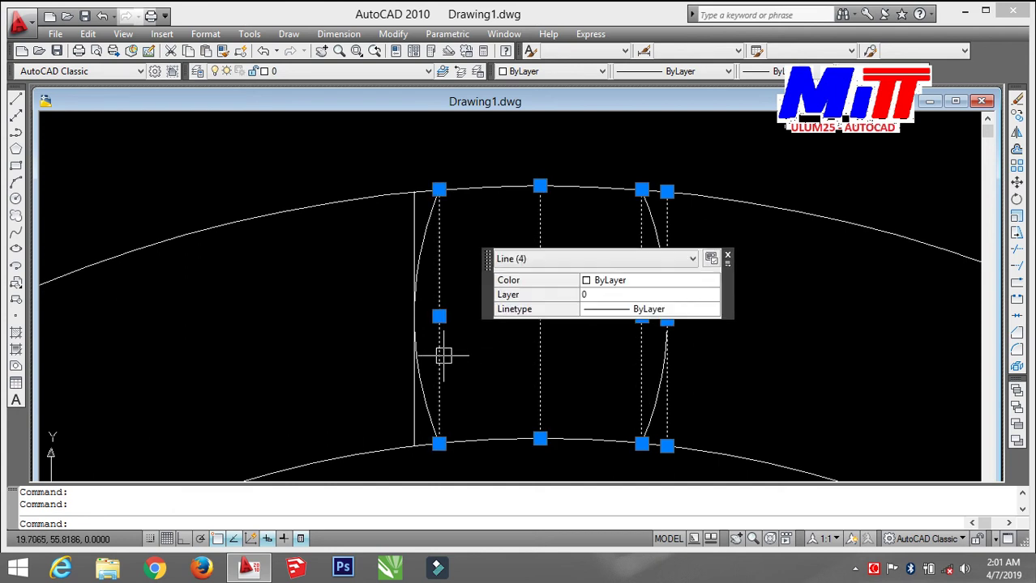
click(410, 416)
text(e)
key(Return)
Trim the inner and outer circle pieces between the flanks, leaving one clean tooth
scroll(451, 396, down, 1)
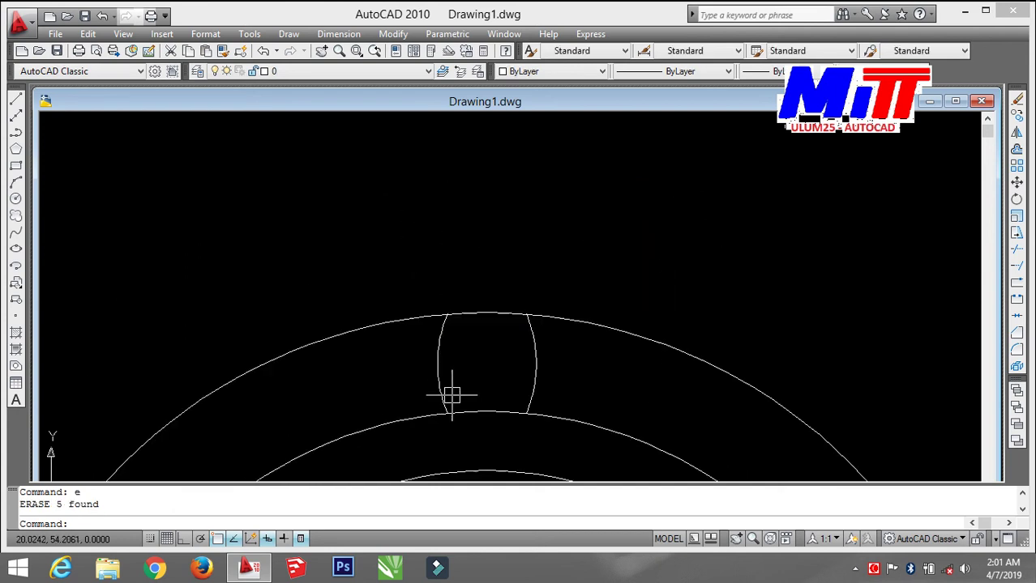
scroll(462, 349, down, 1)
text(tr)
key(Return)
key(Return)
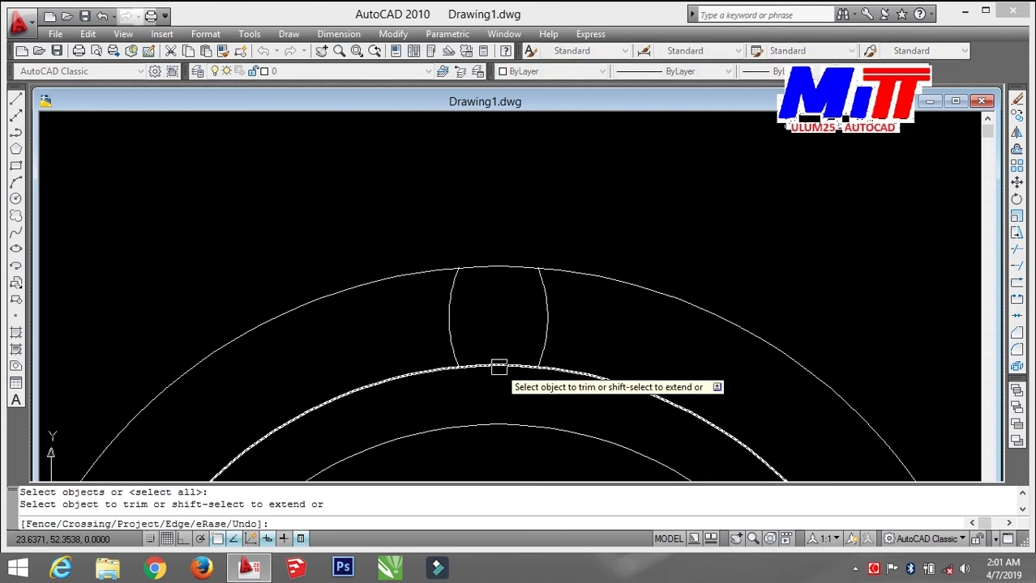
click(497, 366)
click(648, 294)
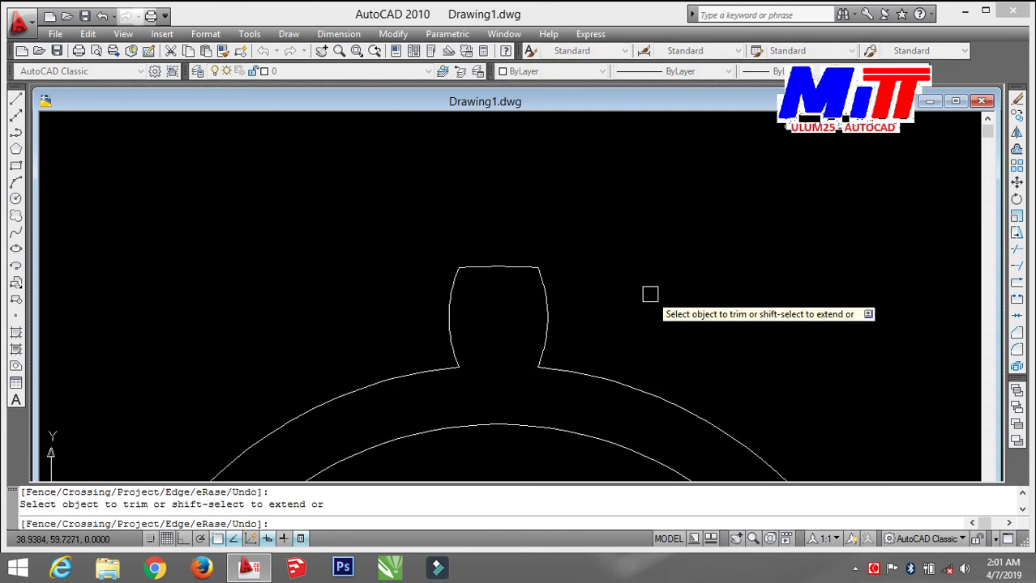
scroll(649, 293, down, 3)
key(Escape)
text(a)
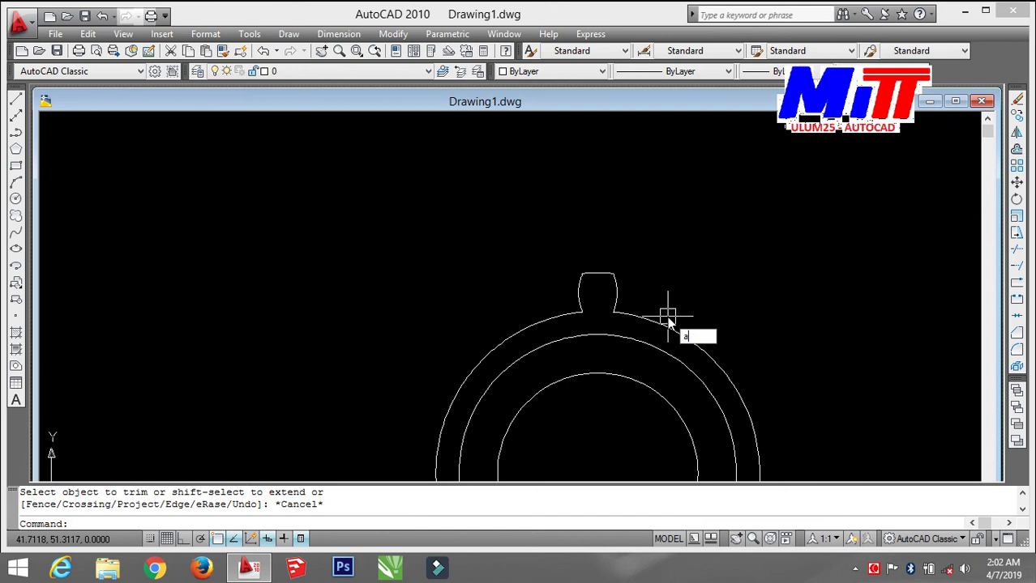
key(Return)
click(666, 320)
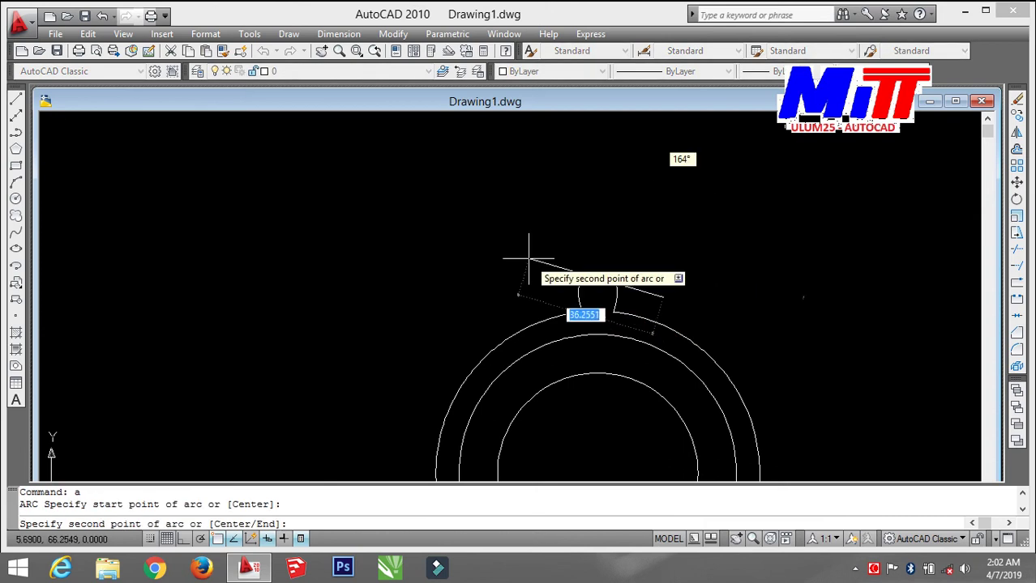
key(Escape)
Polar-array the tooth 16 times over 360° around the circles' centre
text(ar)
key(Return)
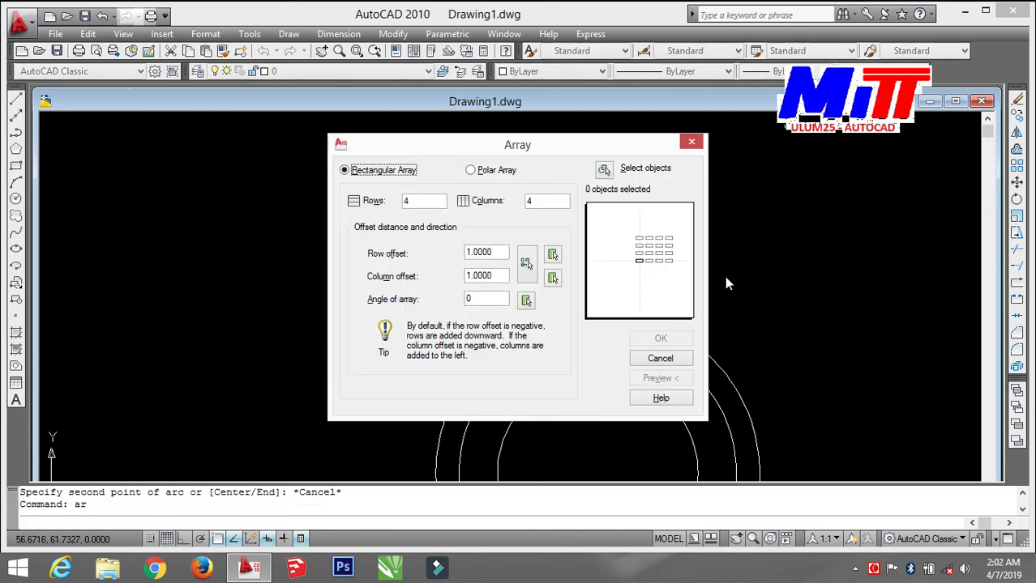
click(471, 170)
click(605, 169)
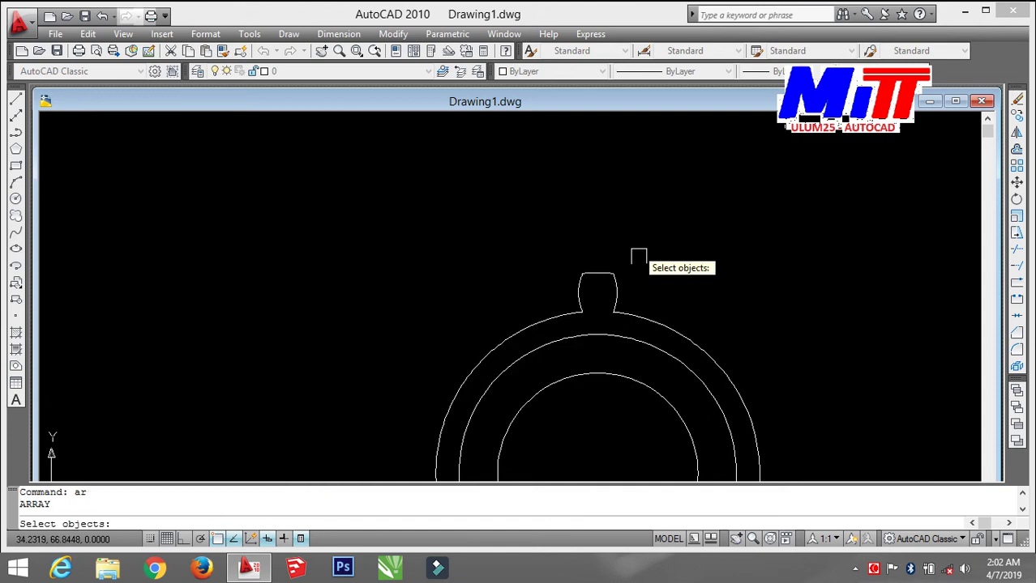
click(643, 294)
click(559, 237)
key(Return)
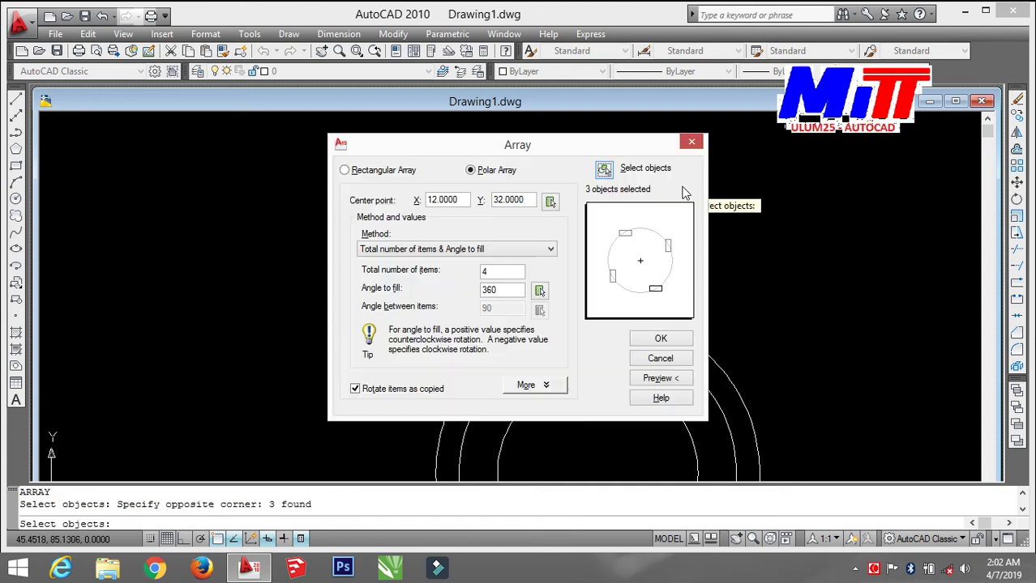
click(551, 202)
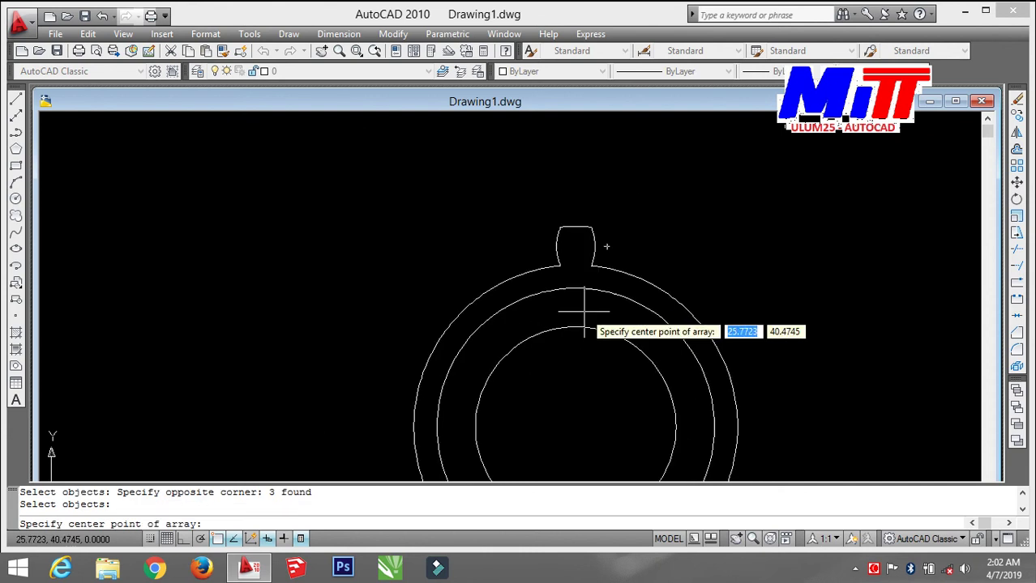
click(575, 427)
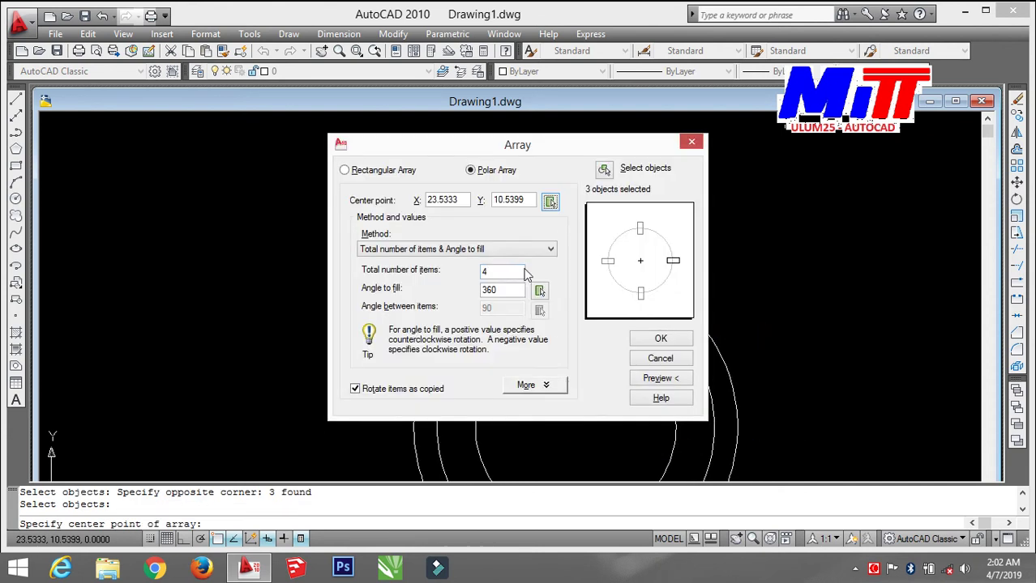
click(498, 274)
text(16)
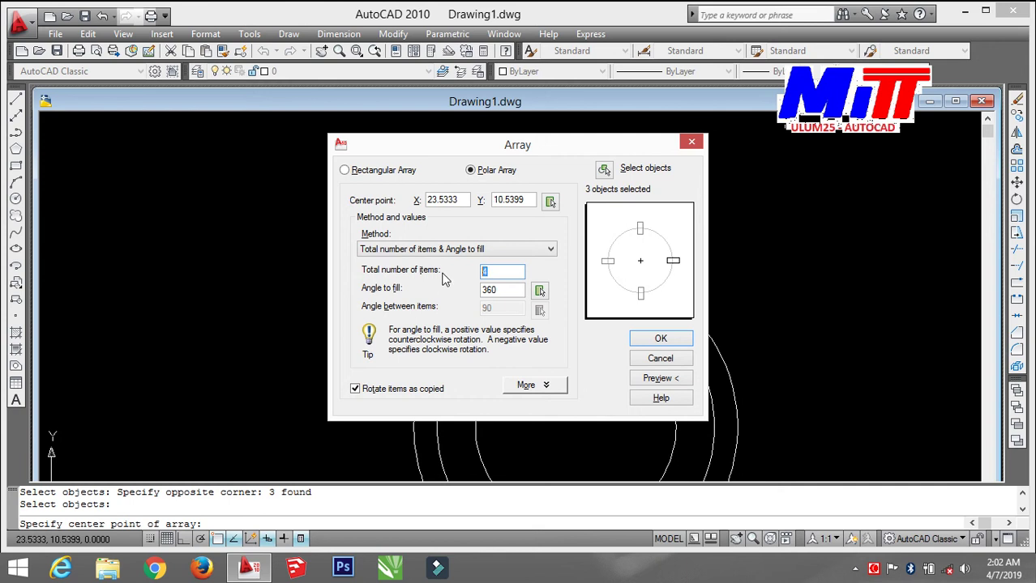
click(663, 339)
scroll(667, 331, down, 3)
Trim the circle arcs across the tooth bases, then recentre the gear in view
text(tr)
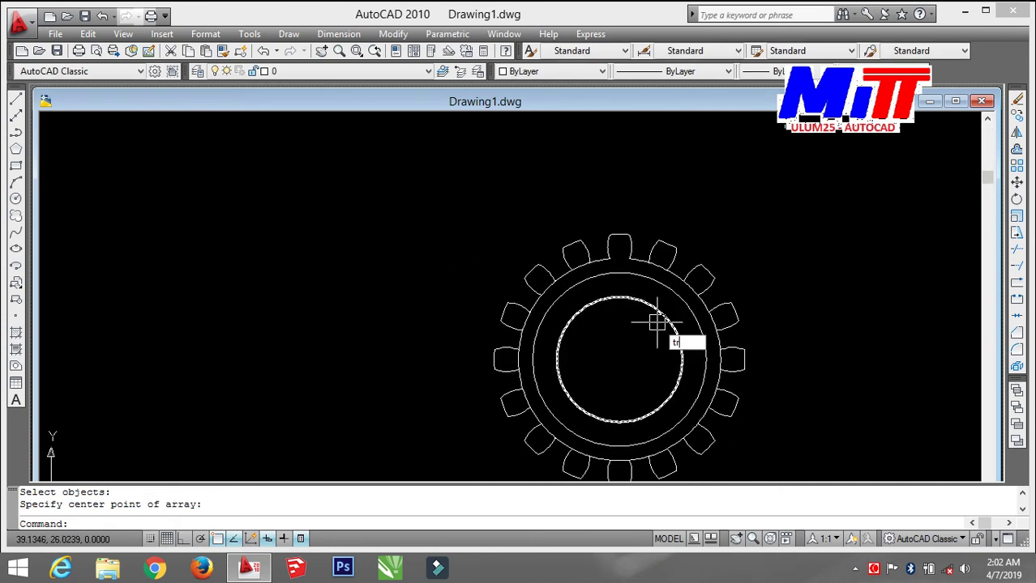
key(Return)
key(Return)
scroll(571, 263, up, 3)
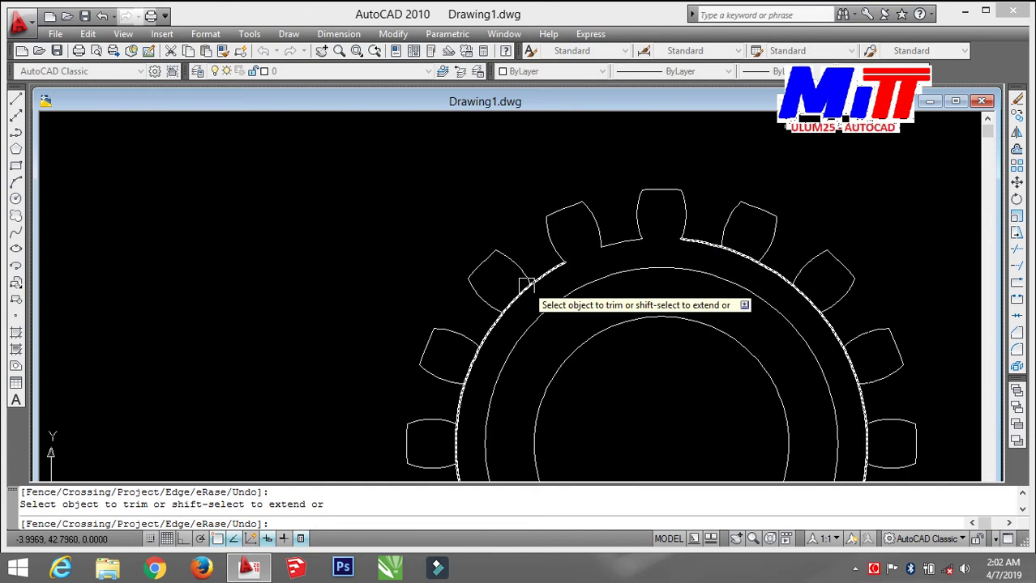
middle_drag(483, 347, 493, 222)
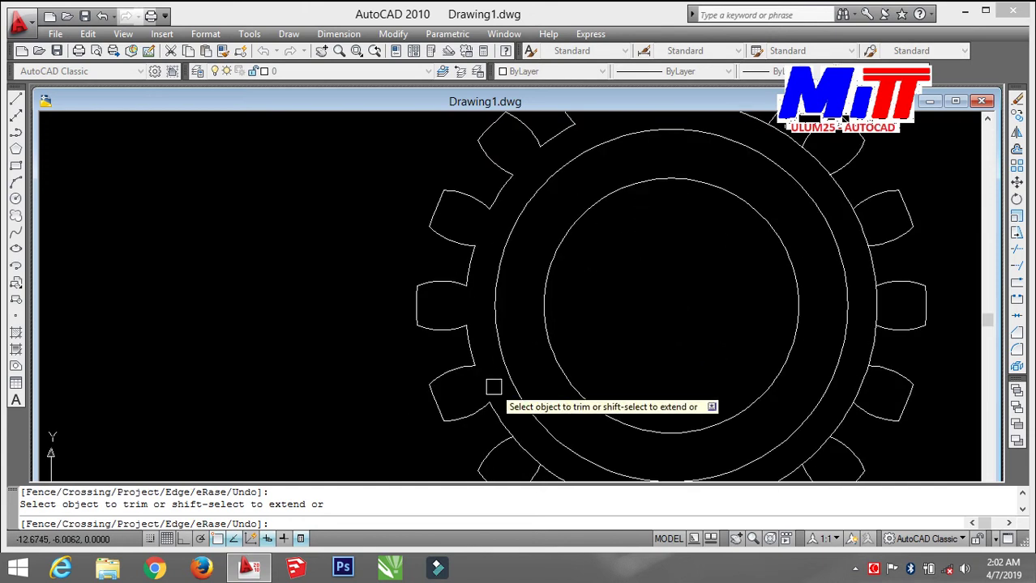
middle_drag(492, 386, 400, 268)
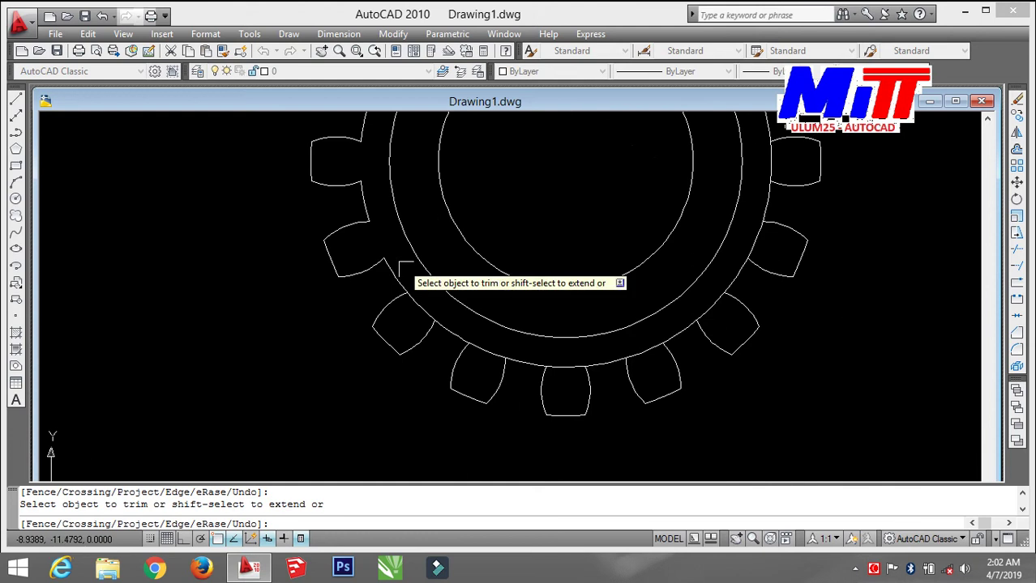
click(566, 364)
click(637, 351)
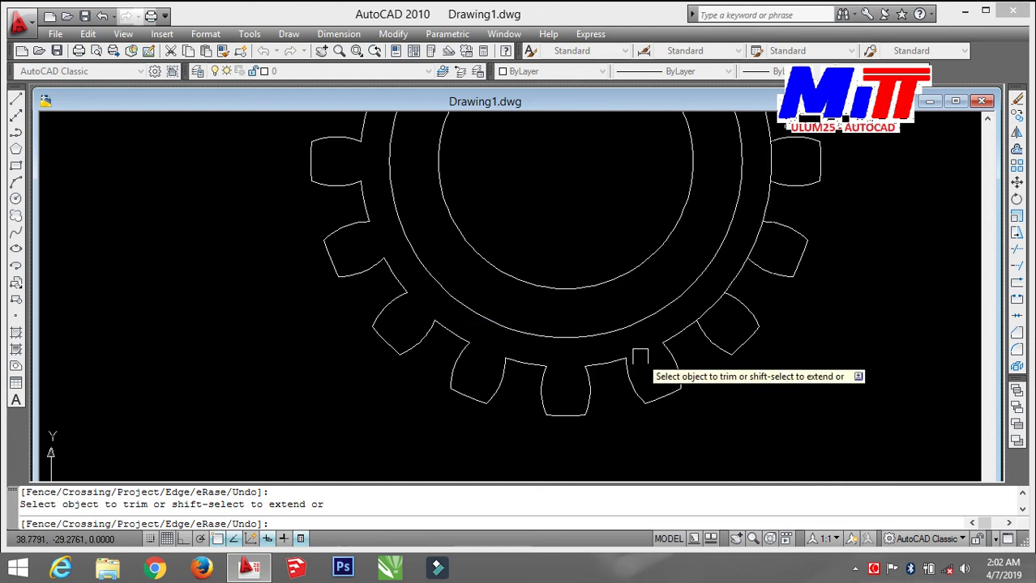
click(711, 318)
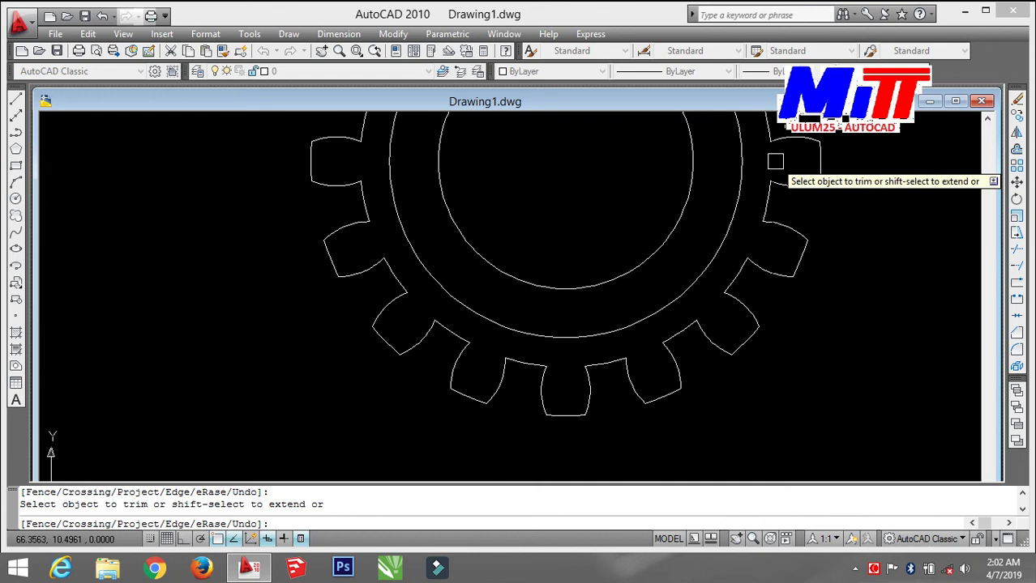
middle_drag(772, 162, 715, 321)
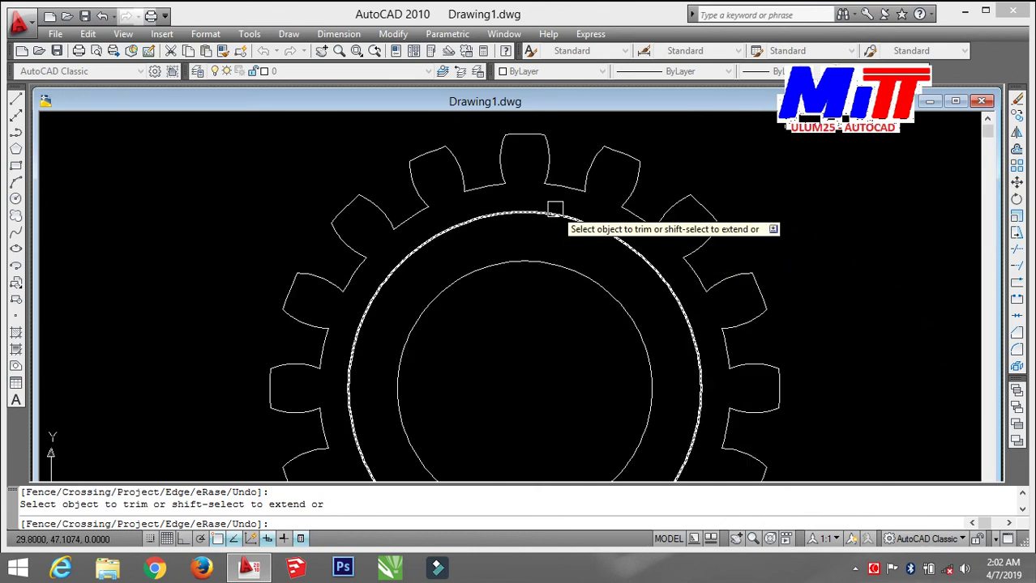
key(Escape)
scroll(556, 208, down, 2)
middle_drag(556, 208, 560, 238)
scroll(564, 272, up, 1)
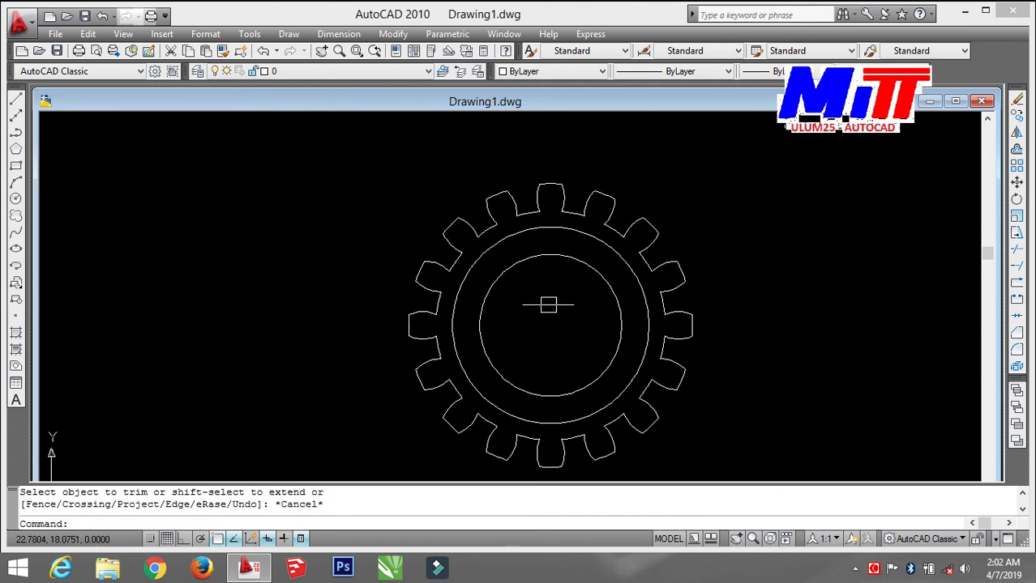
Draw a 5-unit vertical centre line up from the top of the bore, with ortho on
text(l)
key(Return)
scroll(548, 247, up, 1)
click(548, 243)
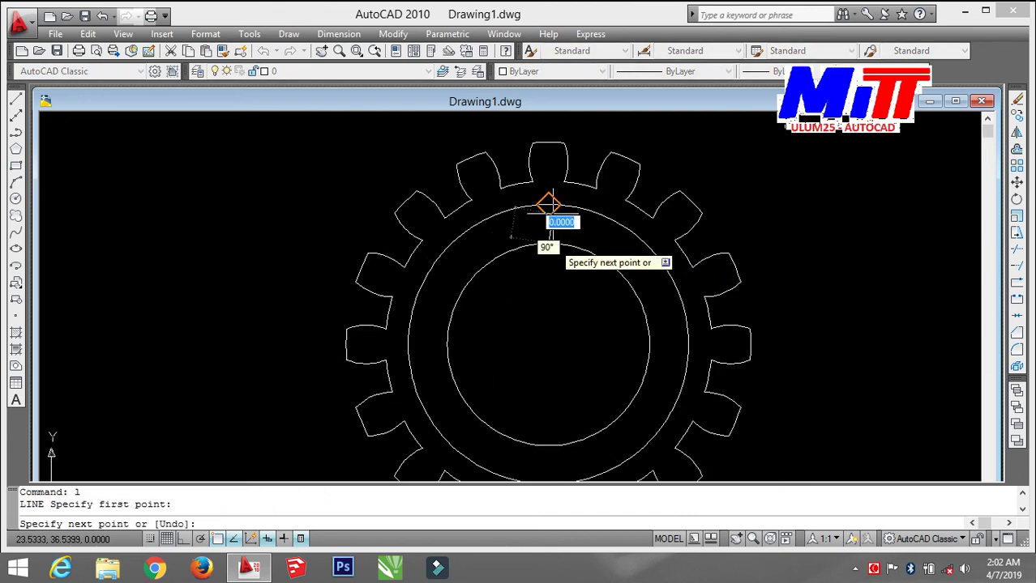
key(F8)
scroll(547, 205, up, 3)
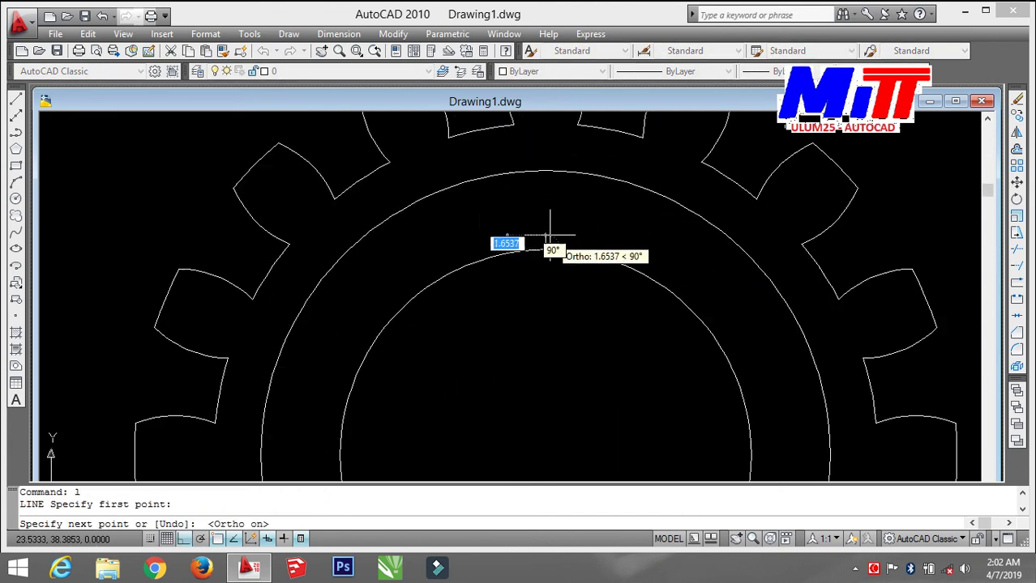
text(5)
key(Return)
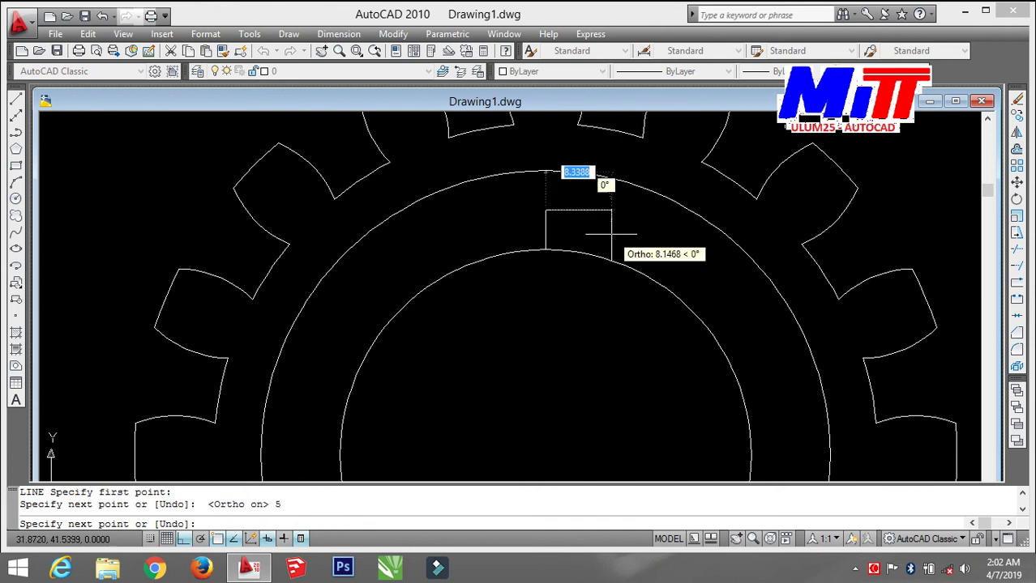
key(Escape)
Offset the short centre line 6 units to each side
text(o)
key(Return)
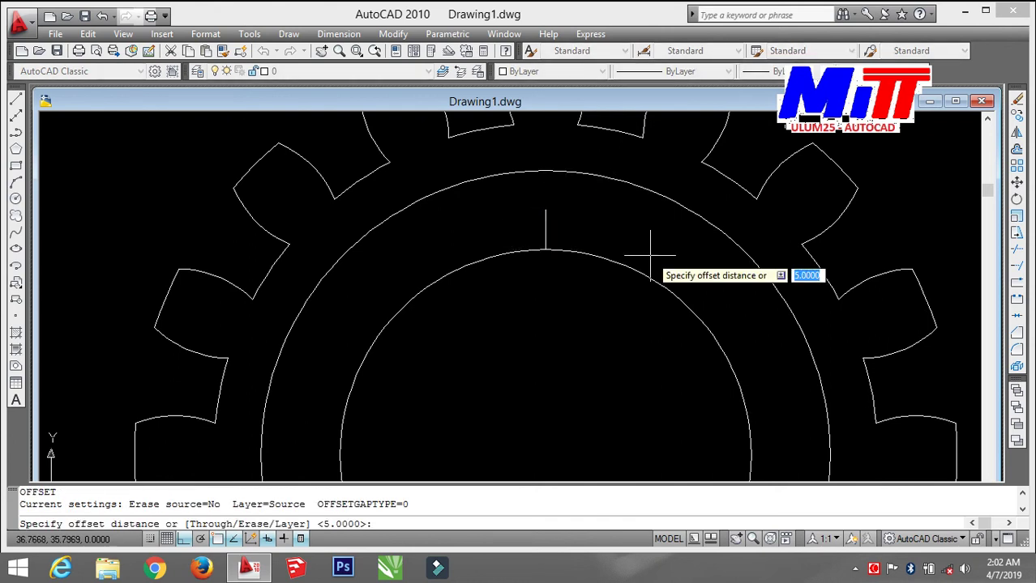
key(Return)
scroll(570, 250, up, 2)
click(533, 210)
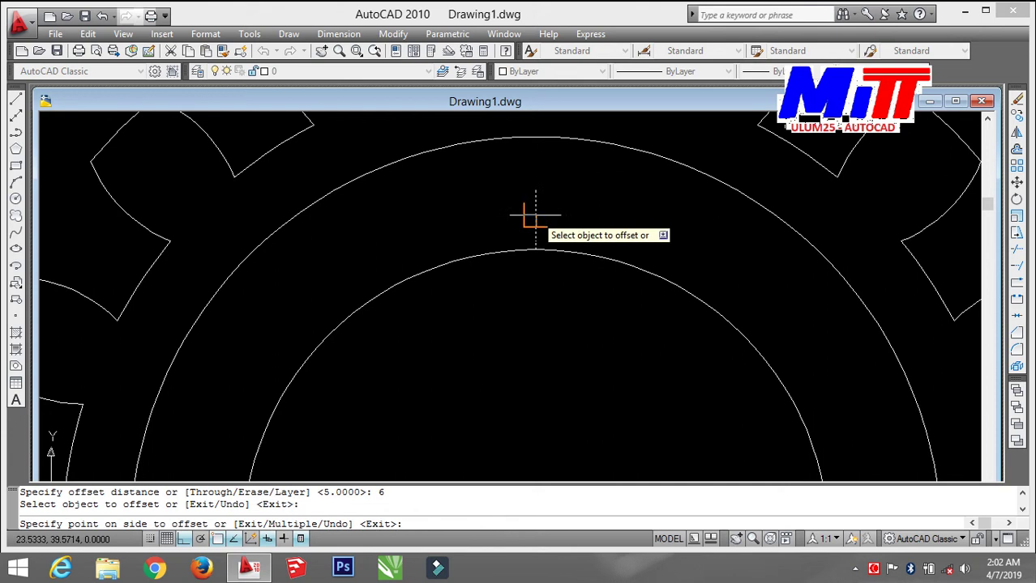
click(605, 231)
click(535, 215)
click(468, 217)
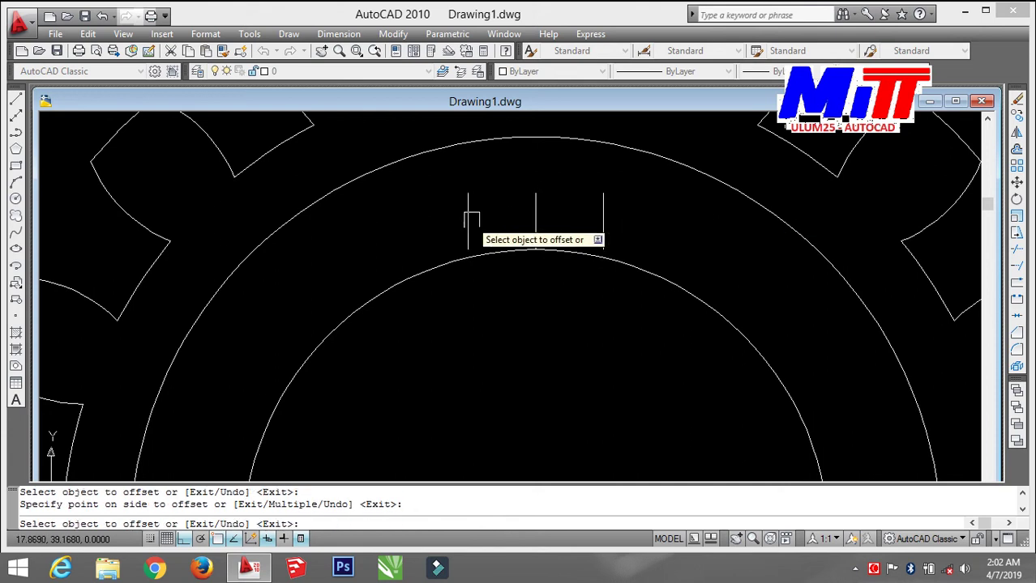
key(Escape)
Extend a side line to the bore circle and close the slot top with a horizontal line
text(ex)
key(Return)
key(Return)
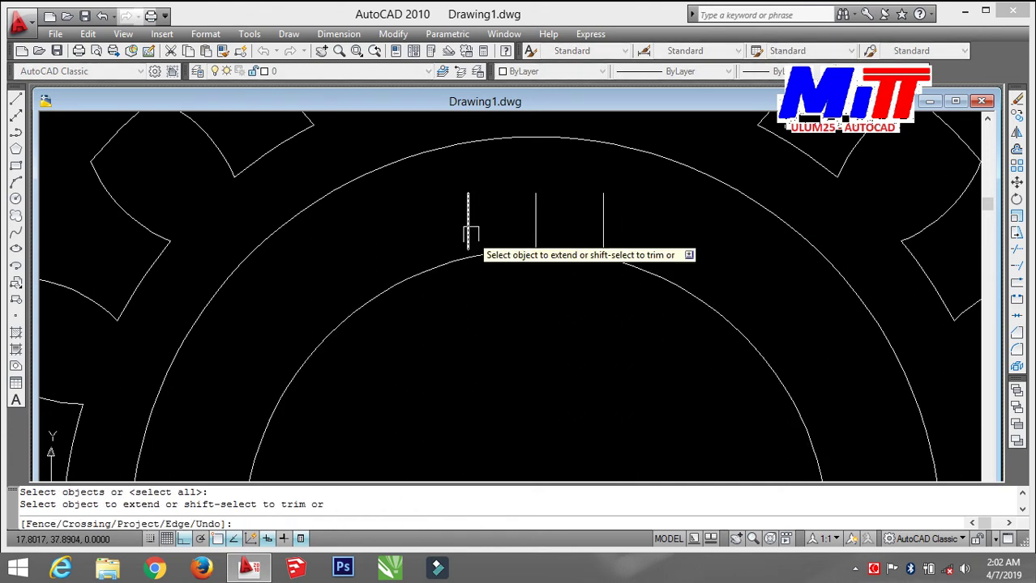
click(602, 227)
key(Escape)
text(l)
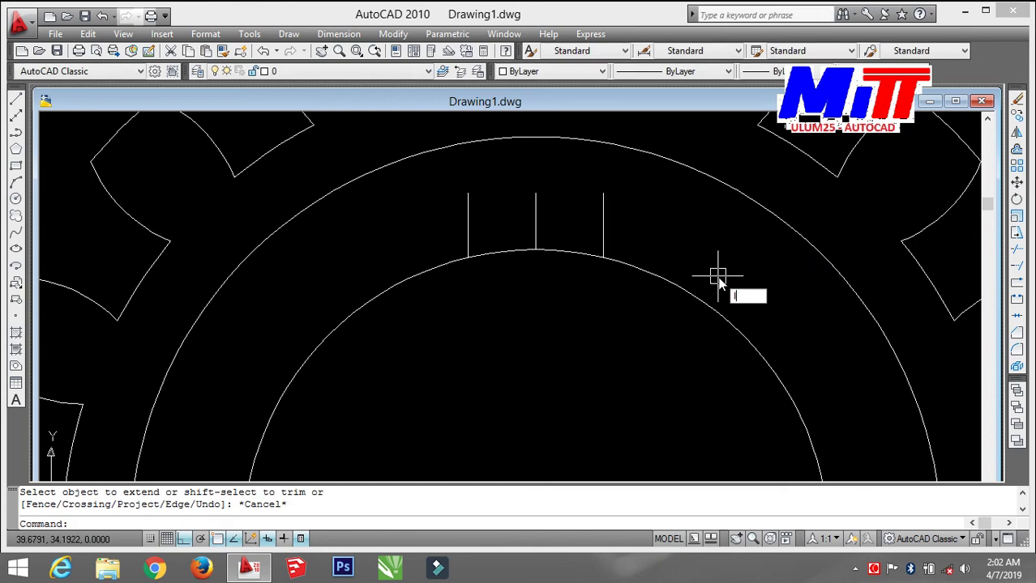
key(Return)
click(603, 193)
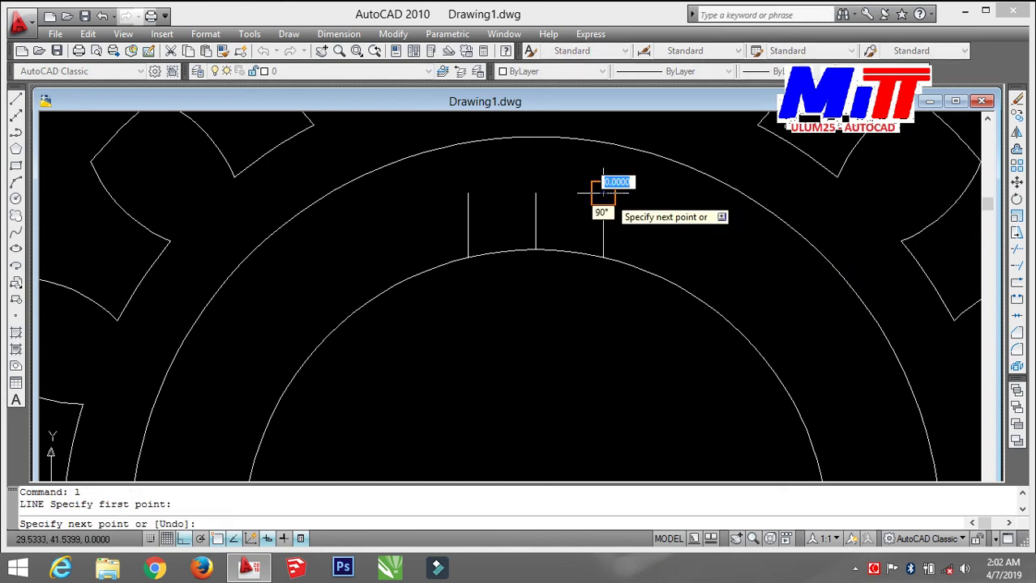
click(468, 193)
key(Escape)
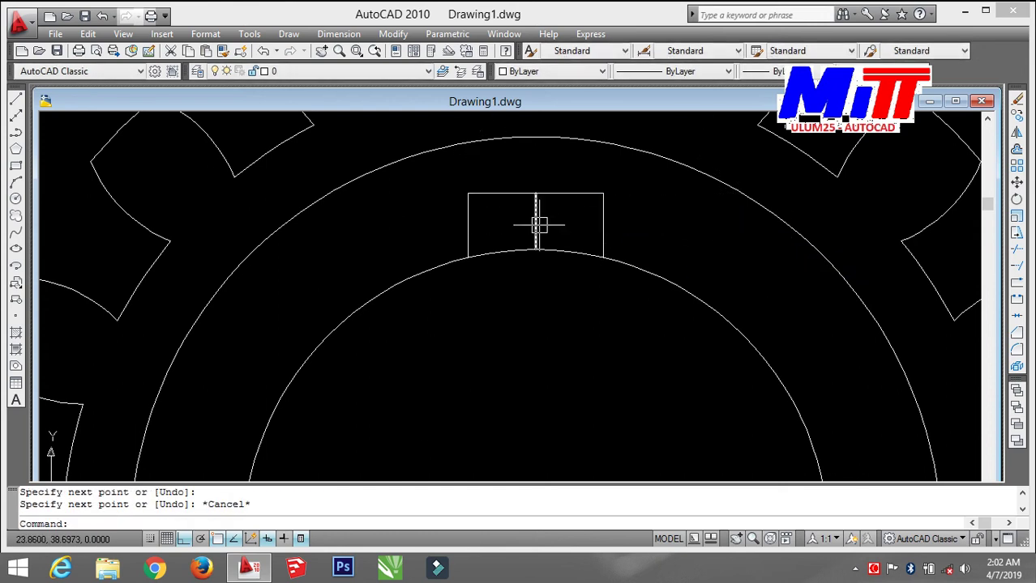
Erase the centre line and trim the bore arc inside the slot
click(535, 224)
key(Return)
text(tr)
key(Return)
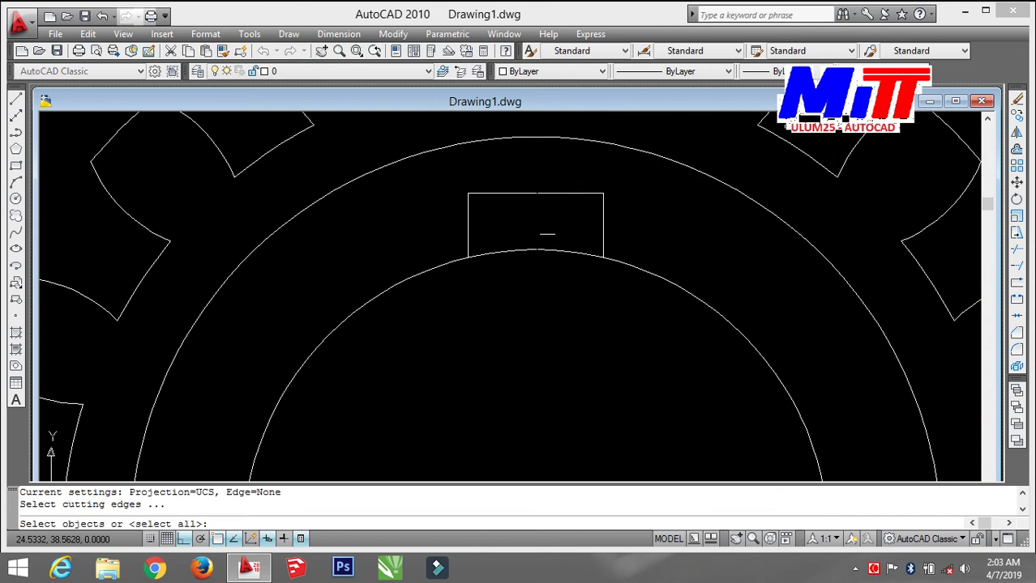
key(Return)
click(548, 245)
key(Escape)
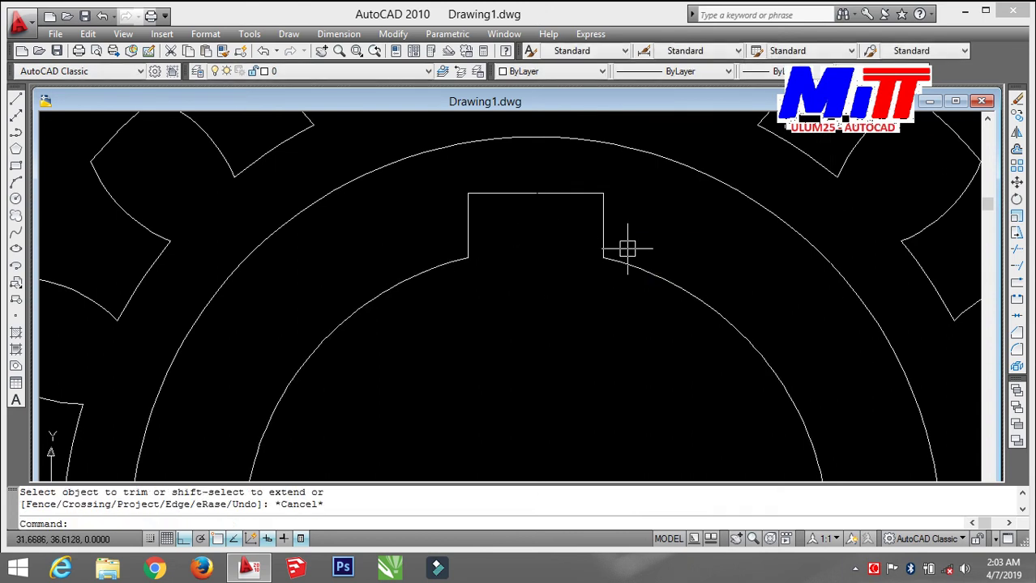
scroll(640, 251, down, 3)
text(ar)
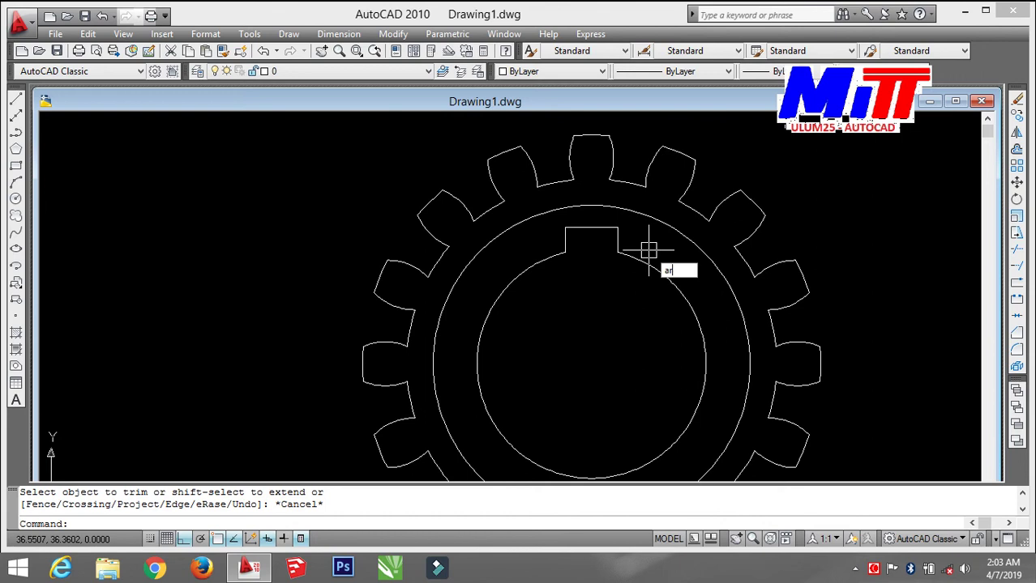
Polar-array the three slot lines around the gear centre as 3 items over 360°
key(Return)
click(604, 167)
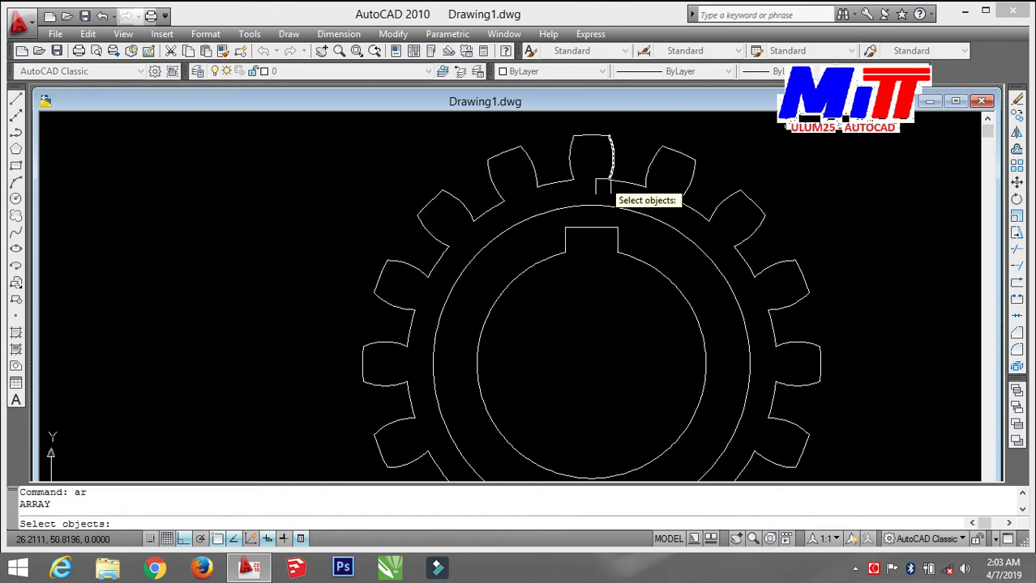
click(641, 240)
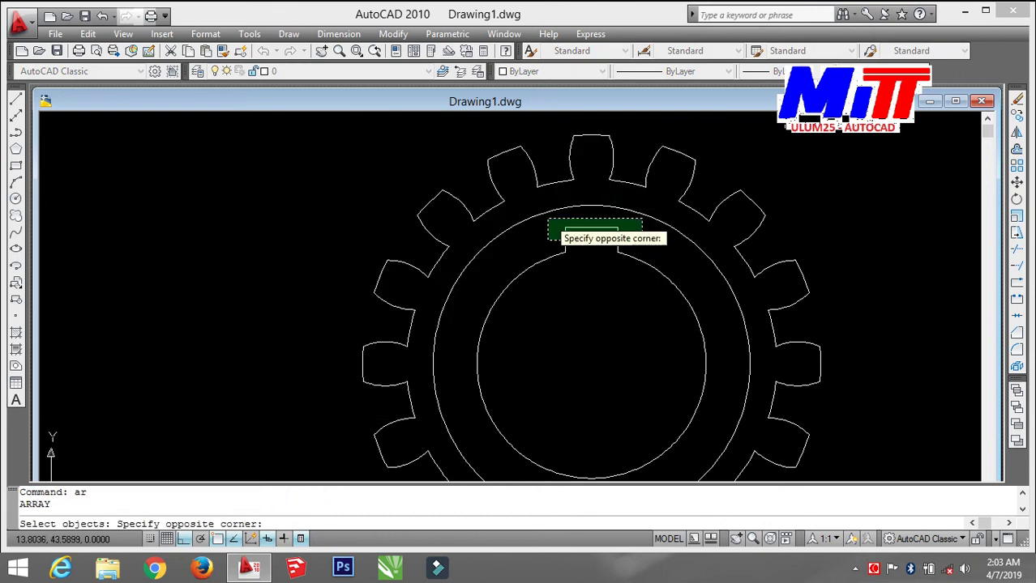
click(548, 219)
key(Return)
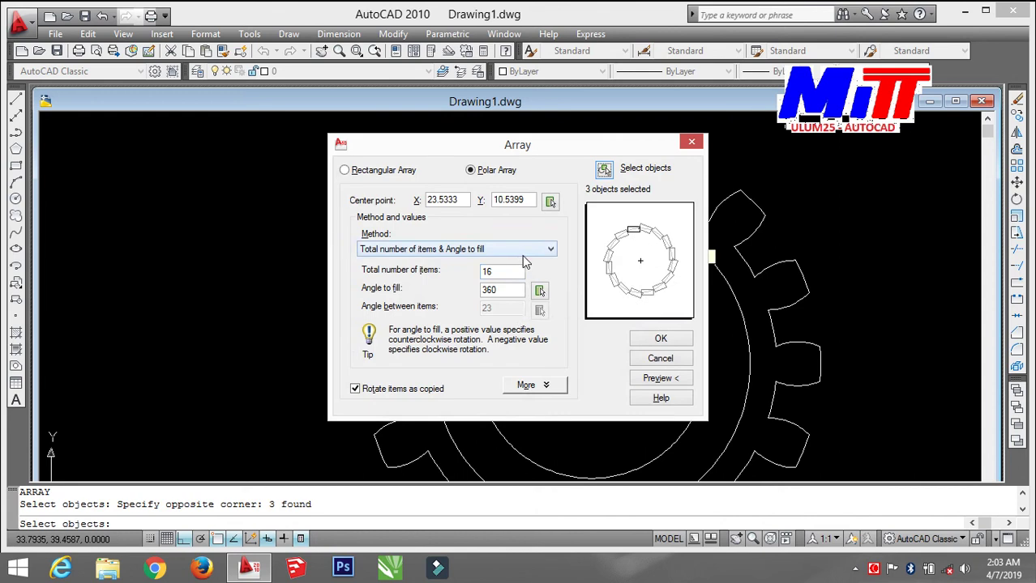
click(510, 272)
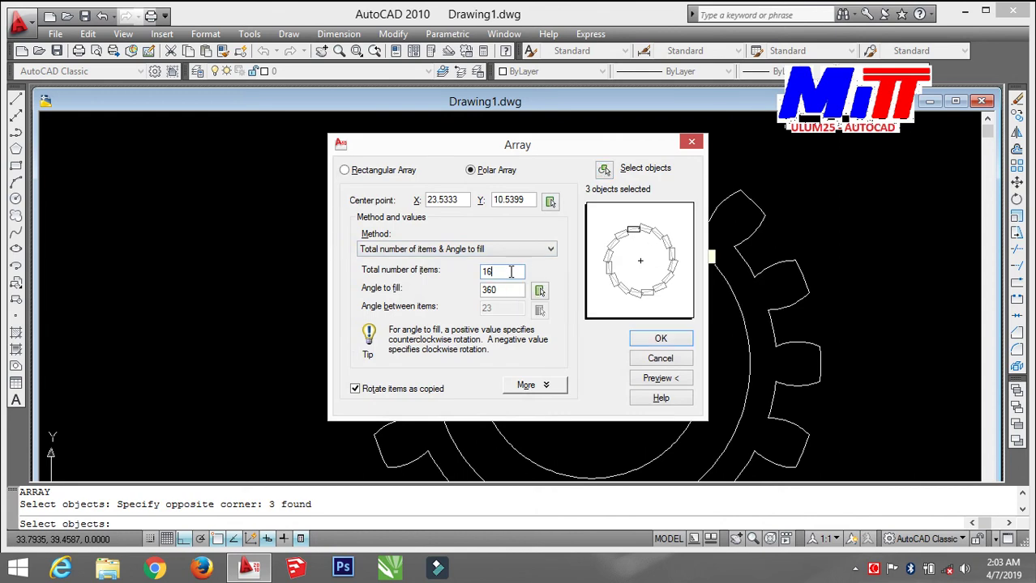
click(550, 201)
click(578, 370)
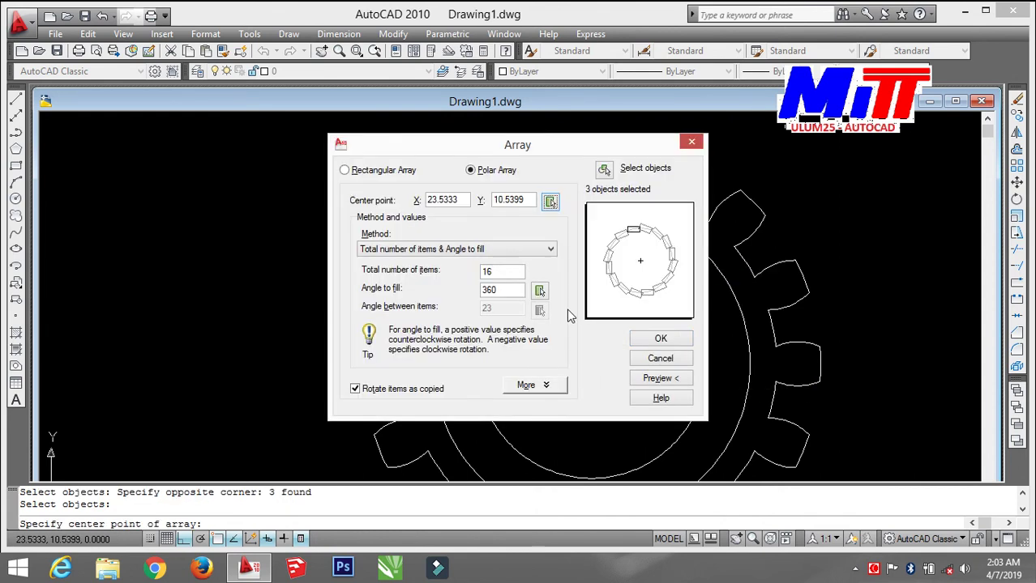
drag(503, 272, 434, 284)
text(3)
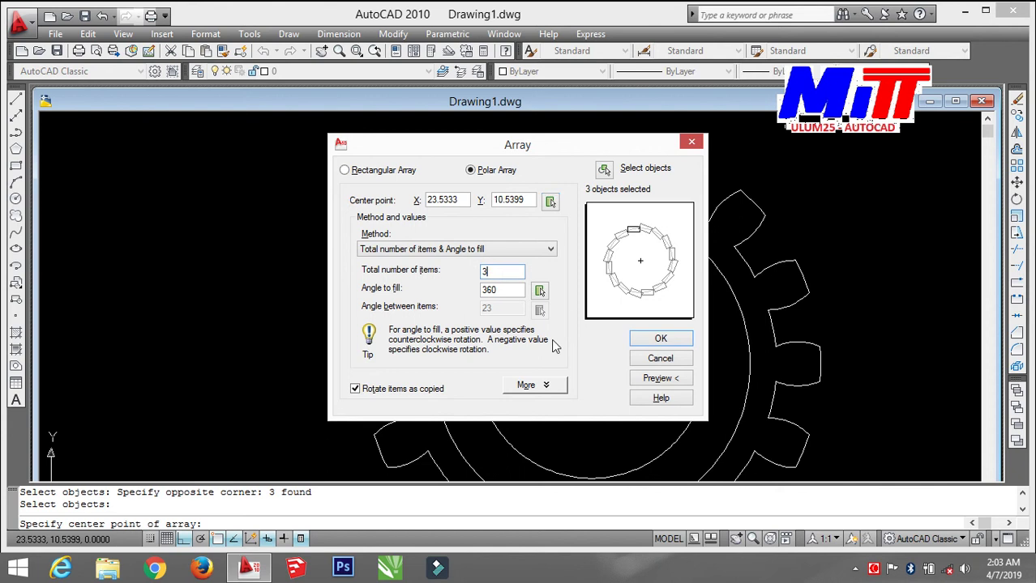
click(635, 340)
text(r)
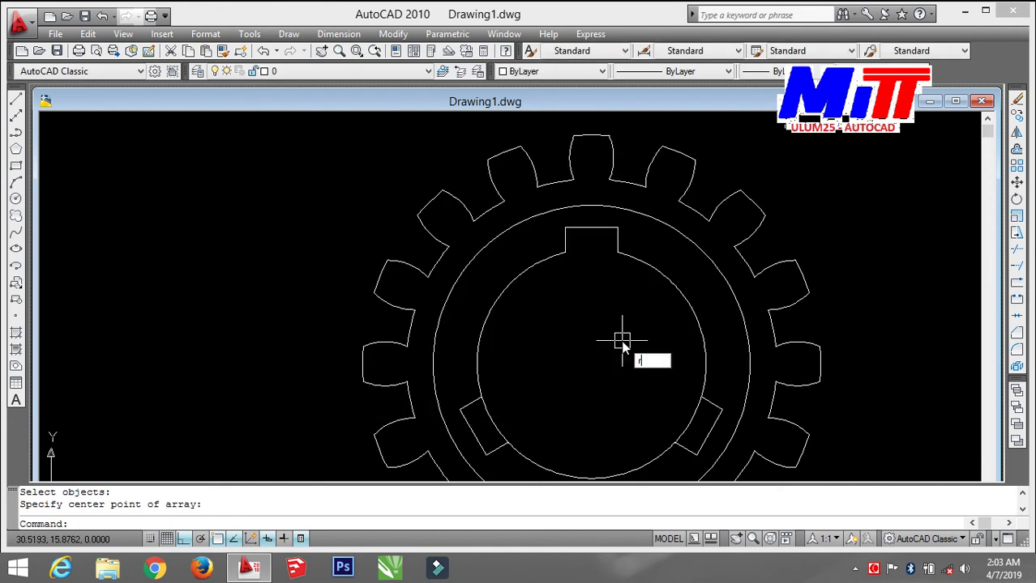
Trim the bore arcs inside the lower-left and lower-right slots
key(BackSpace)
text(tr)
key(Return)
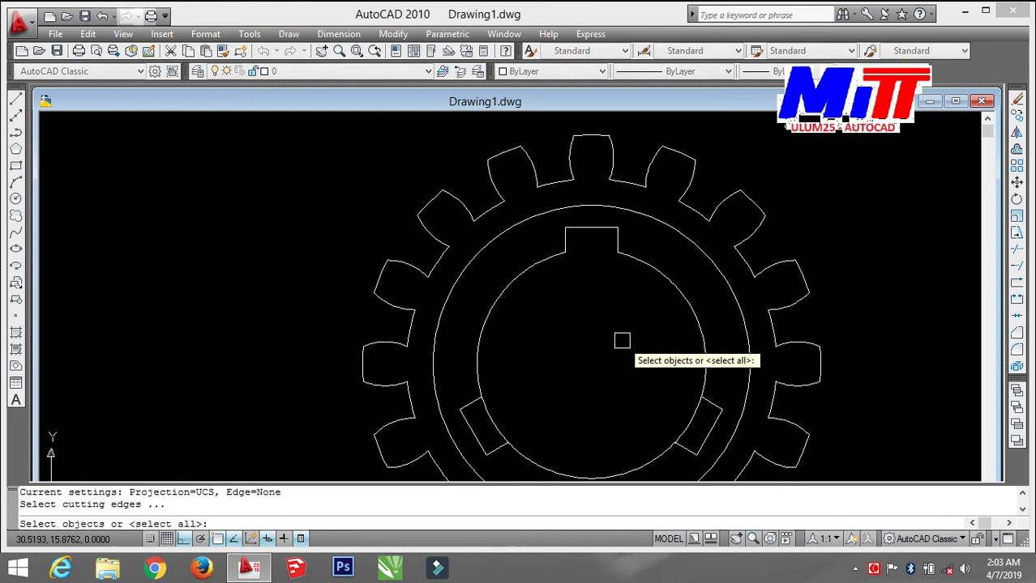
key(Return)
click(493, 427)
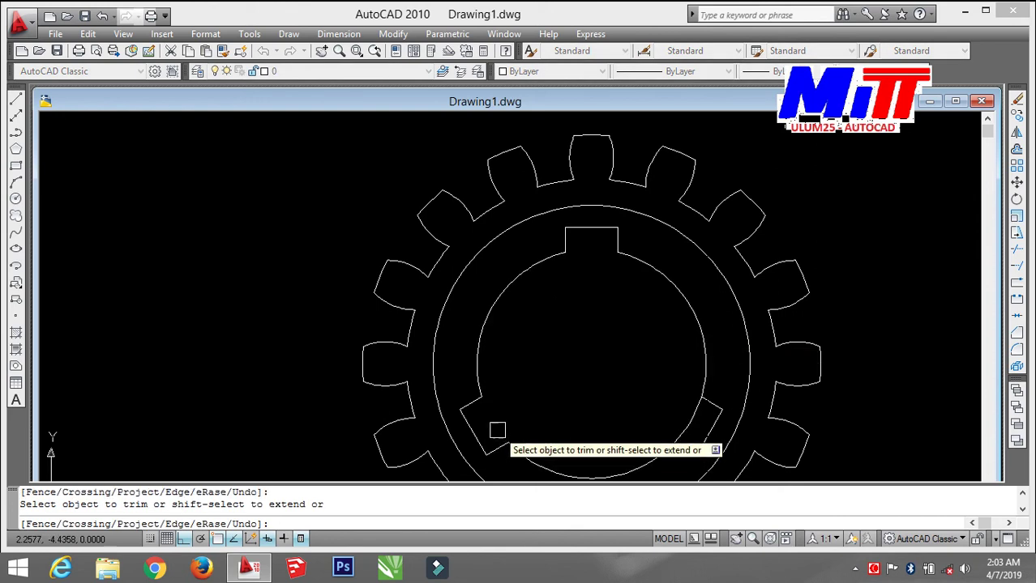
click(702, 400)
key(Escape)
Copy the whole gear from its centre to a spot on the right
scroll(693, 365, down, 3)
middle_drag(689, 365, 496, 296)
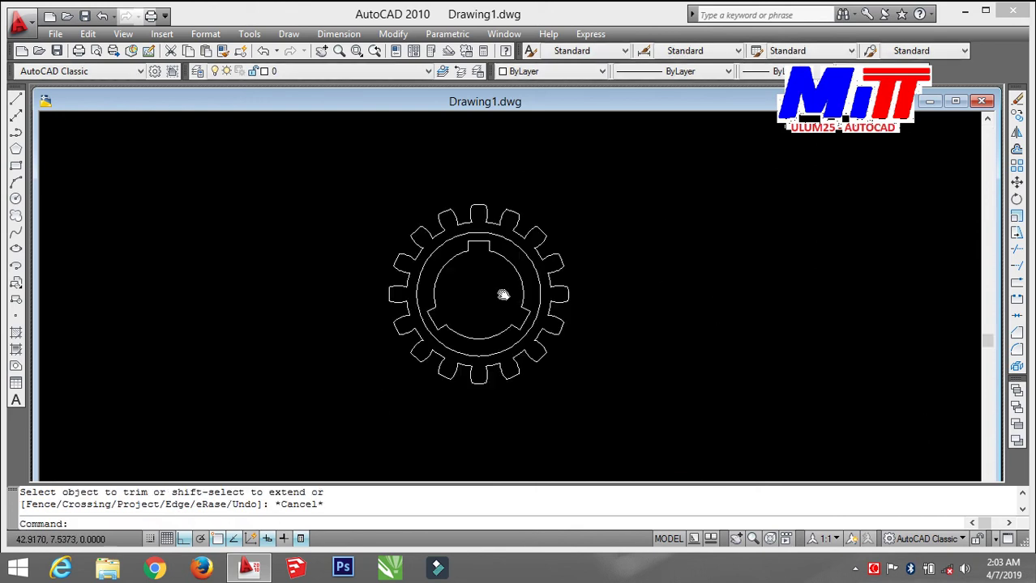
click(356, 181)
click(593, 400)
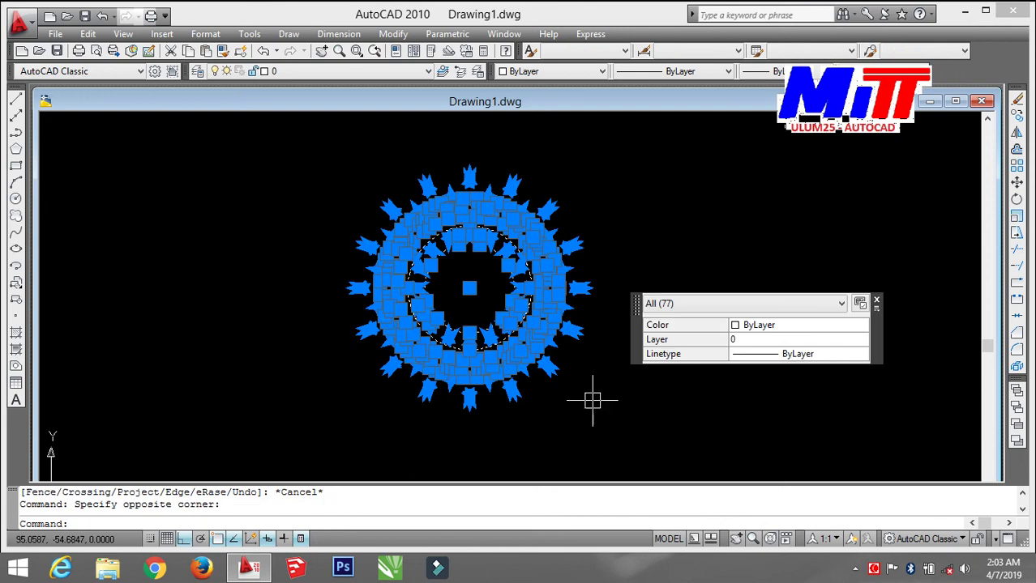
text(co)
key(Return)
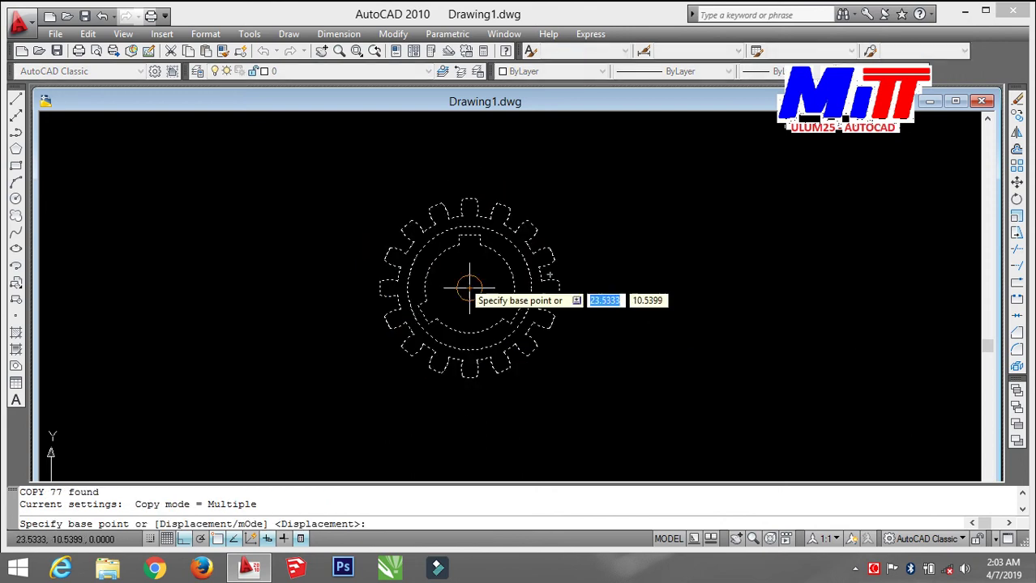
click(473, 293)
scroll(727, 212, down, 2)
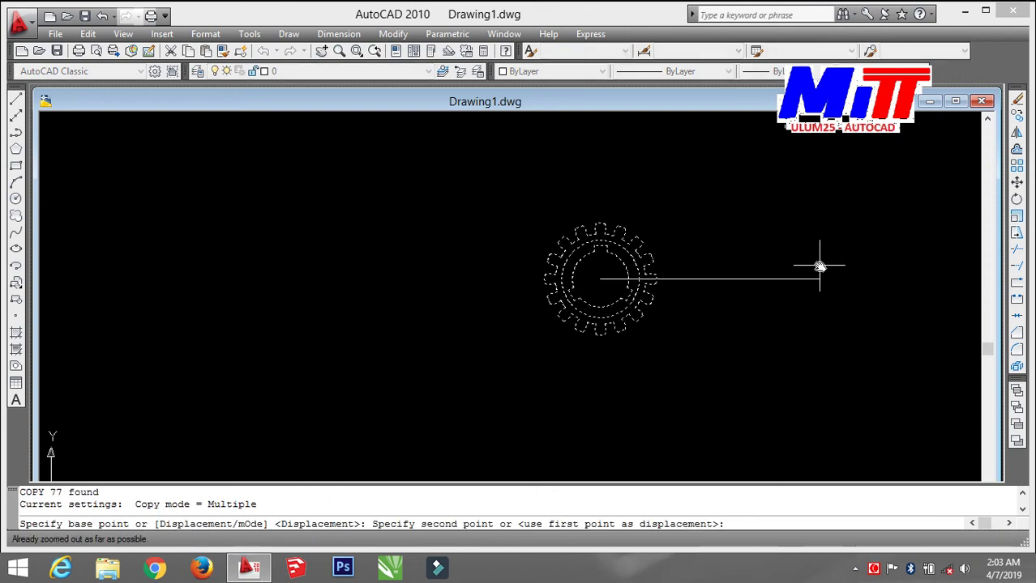
click(772, 304)
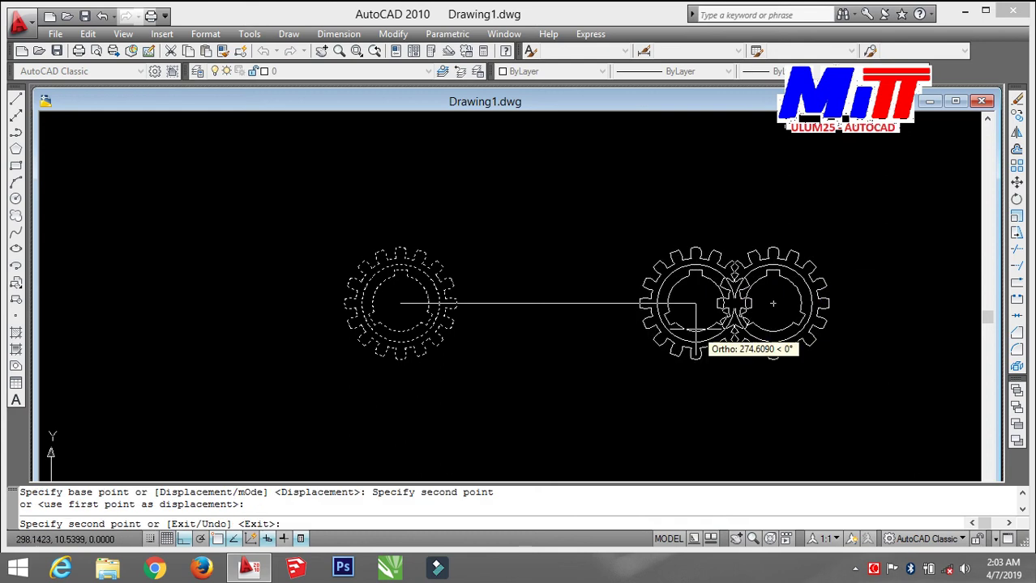
key(Escape)
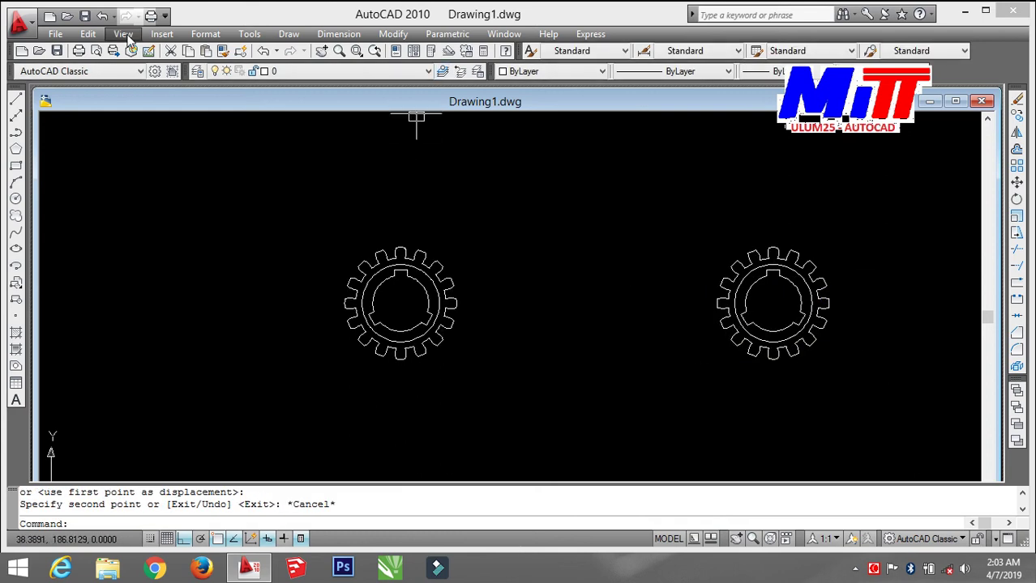
Switch to the southwest isometric view and window-select the lower gear
click(123, 35)
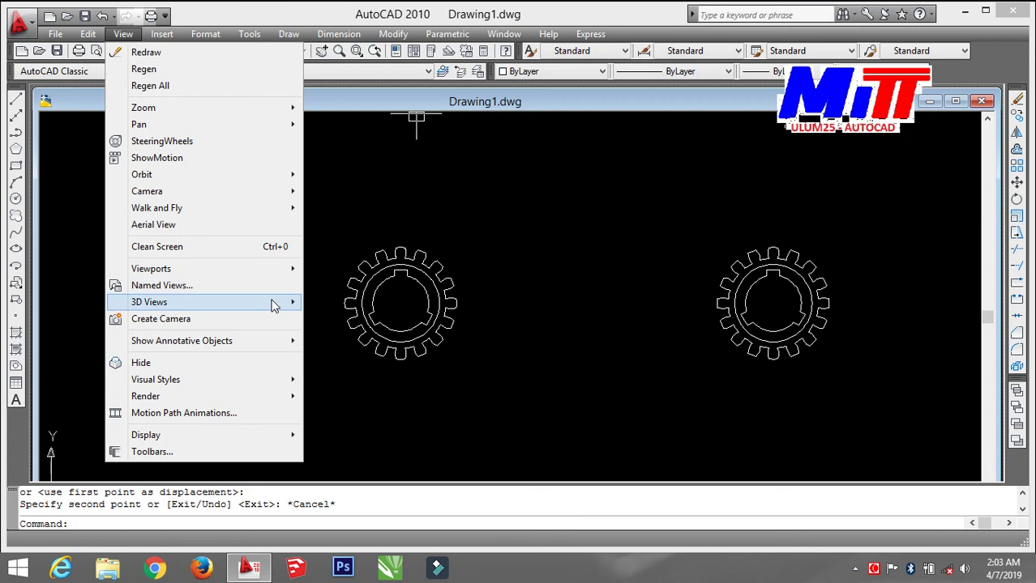
mouse_move(149, 303)
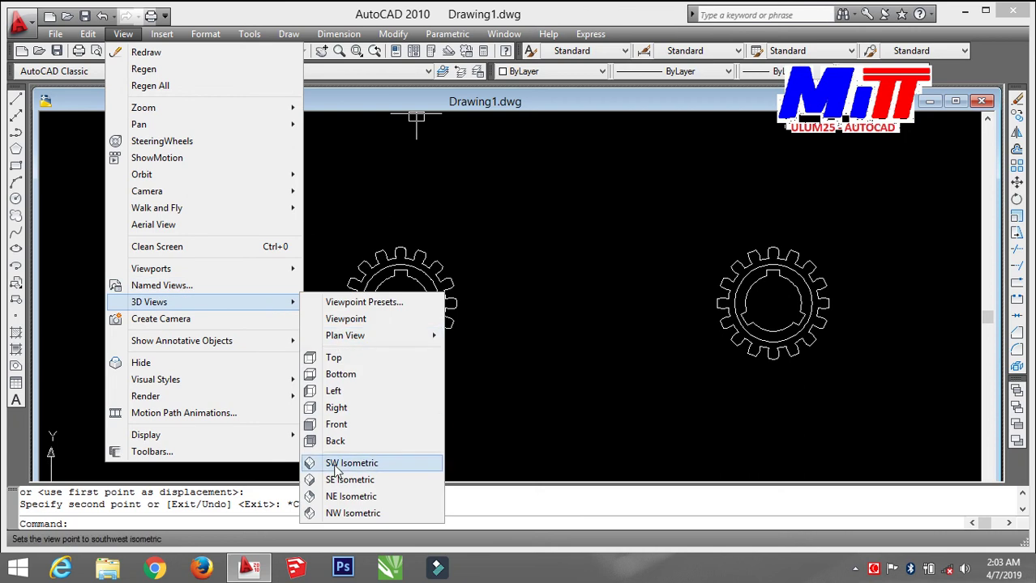
click(336, 469)
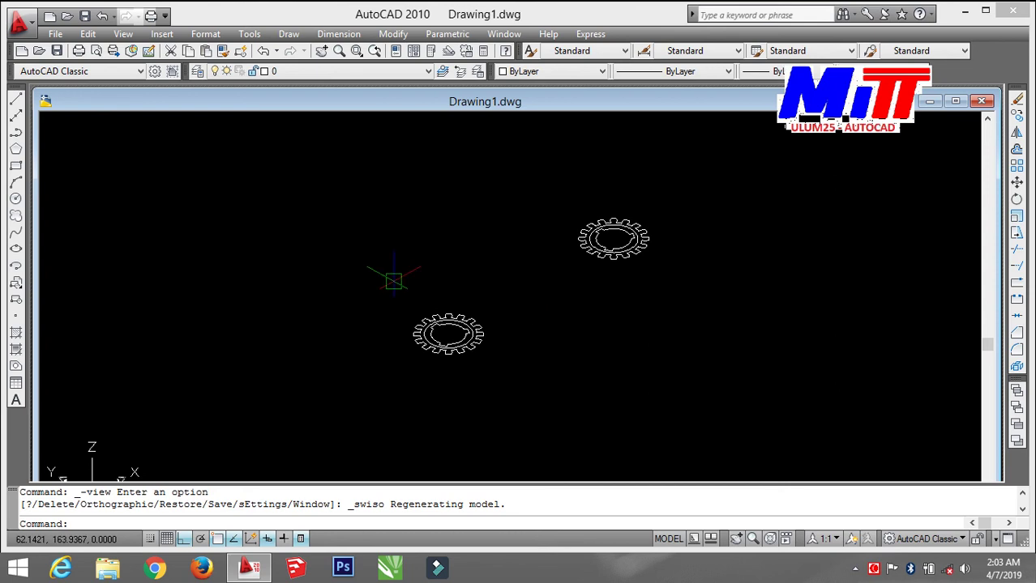
click(393, 280)
click(518, 363)
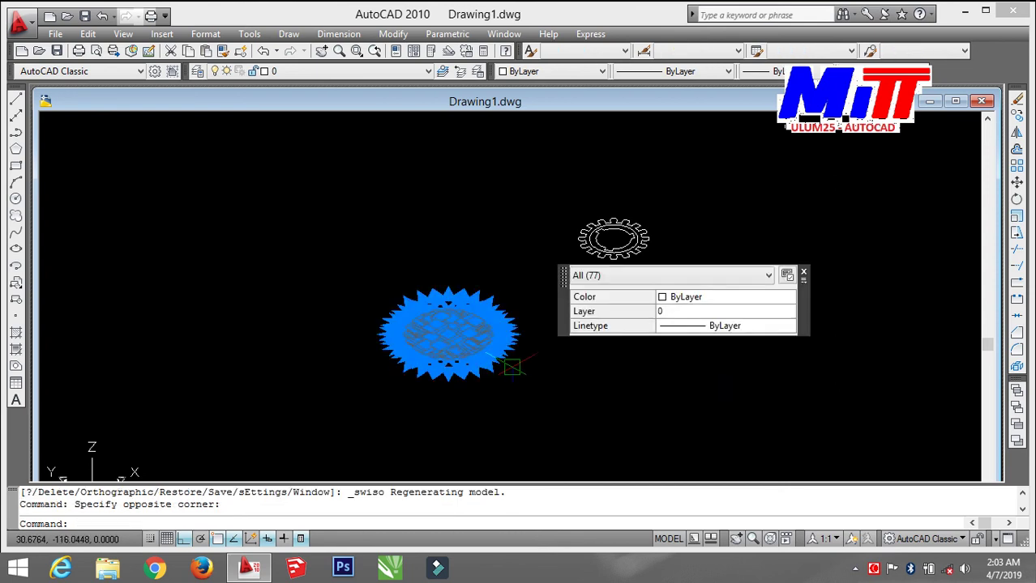
Convert the lower gear outlines into three regions and start EXTRUDE
text(reg)
key(Return)
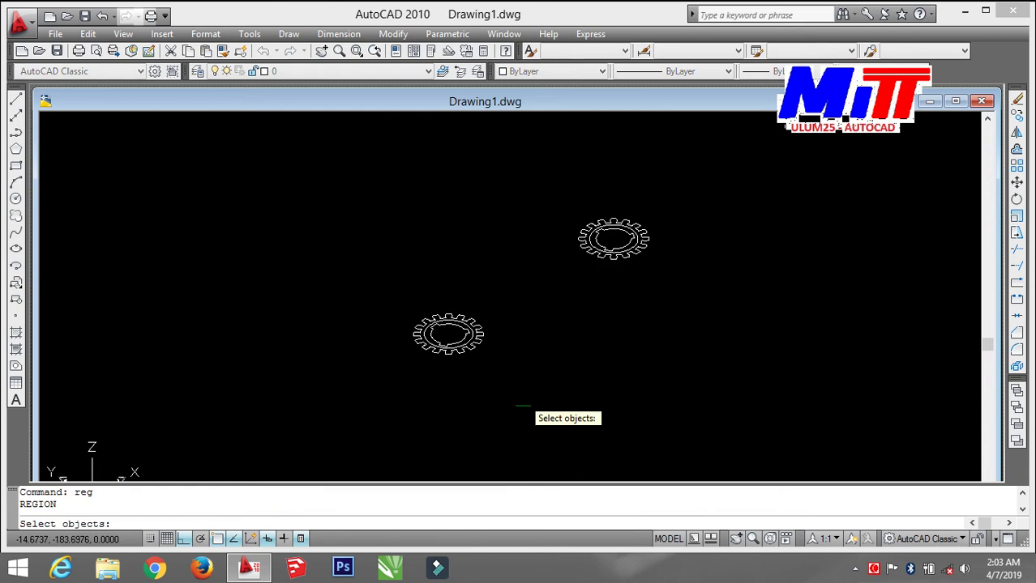
click(367, 286)
click(554, 397)
key(Return)
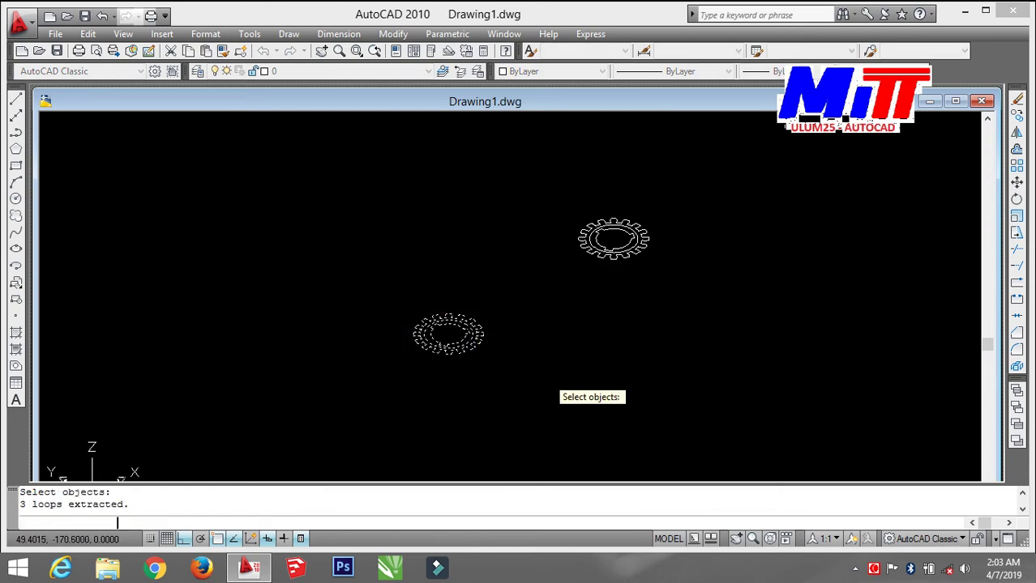
scroll(522, 359, up, 2)
text(ext)
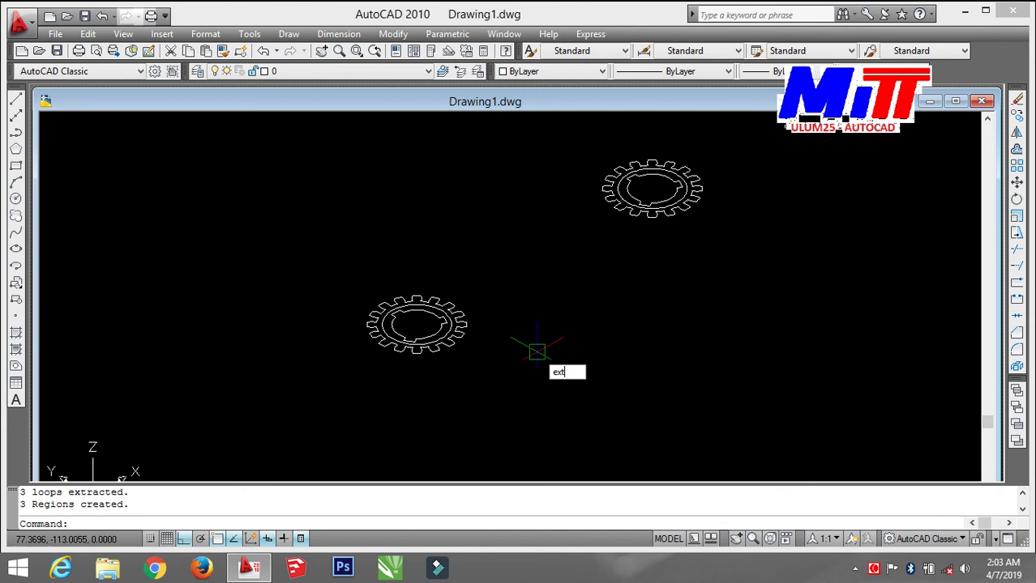
key(Return)
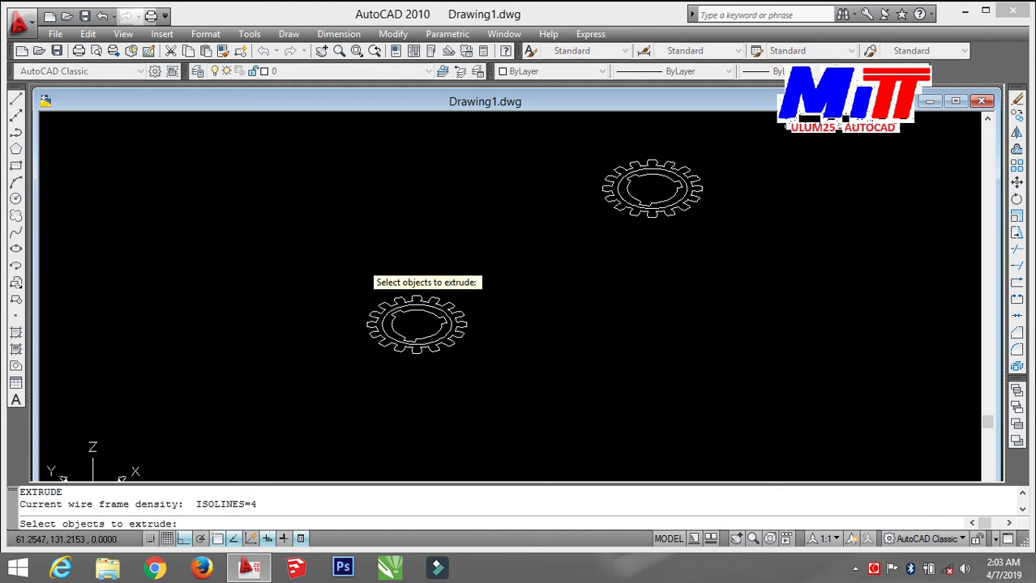
Extrude the three gear regions to a height of 10
click(328, 265)
click(544, 393)
key(Return)
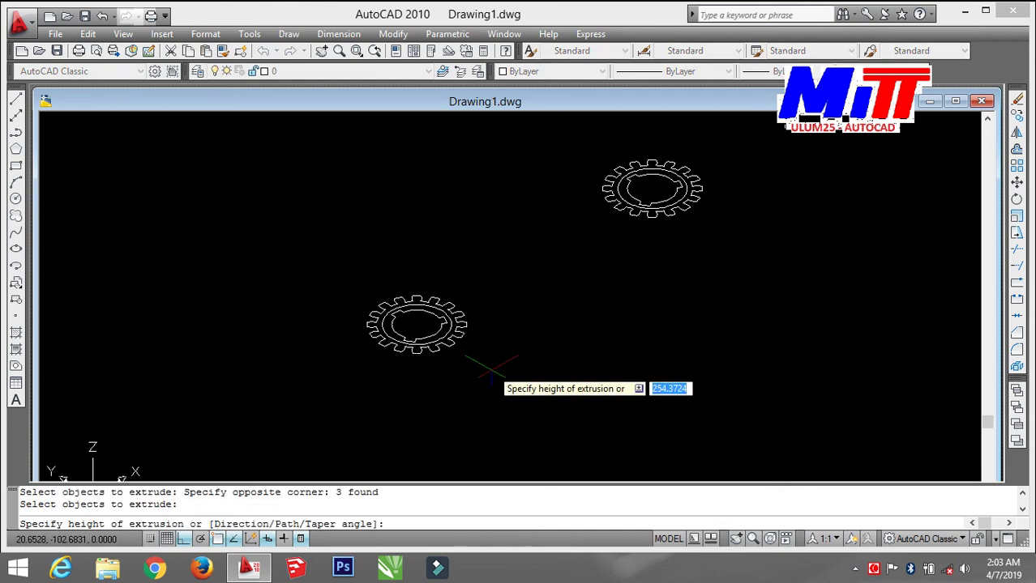
click(492, 371)
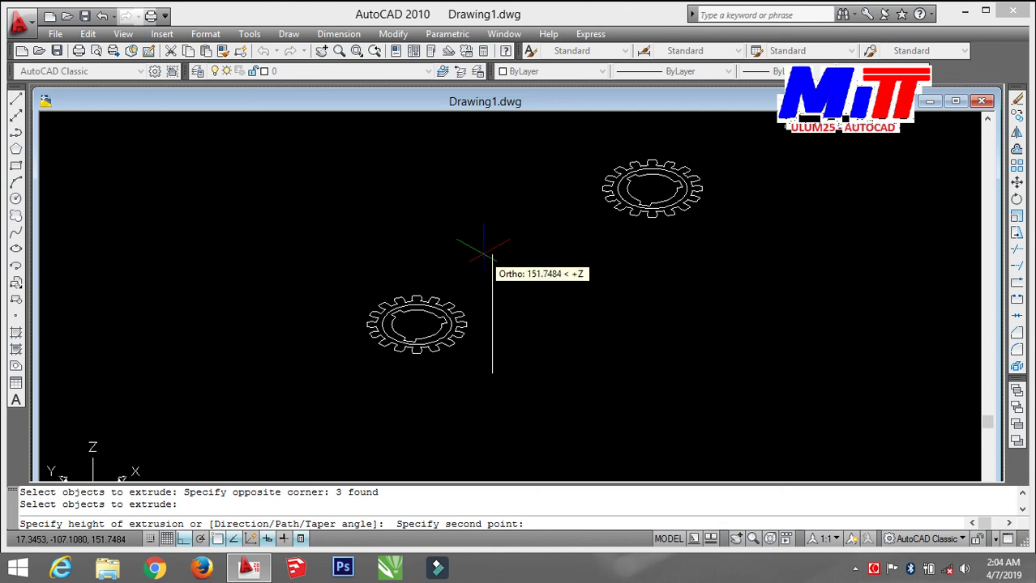
text(10)
key(Return)
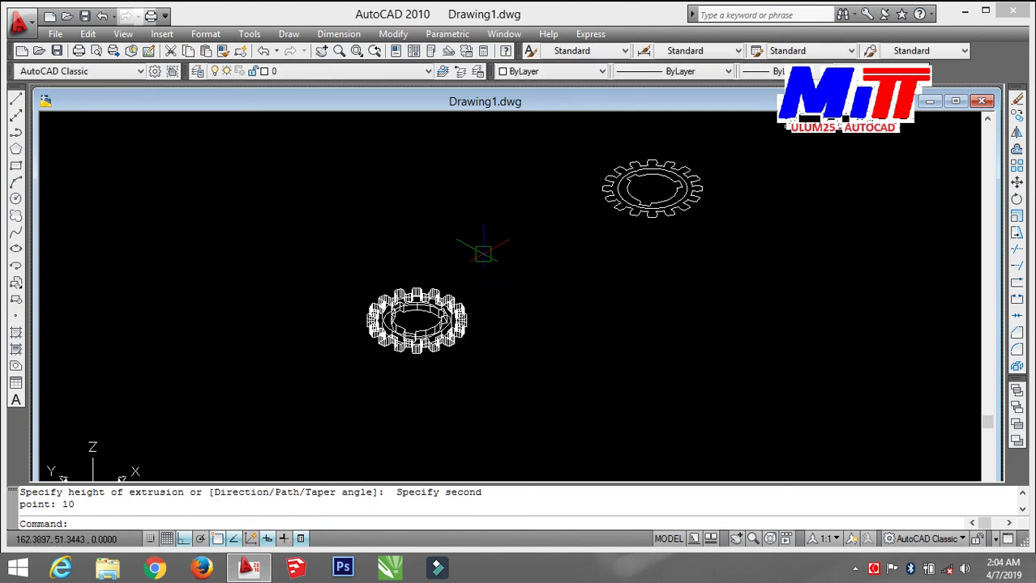
scroll(517, 323, up, 3)
middle_drag(517, 322, 526, 290)
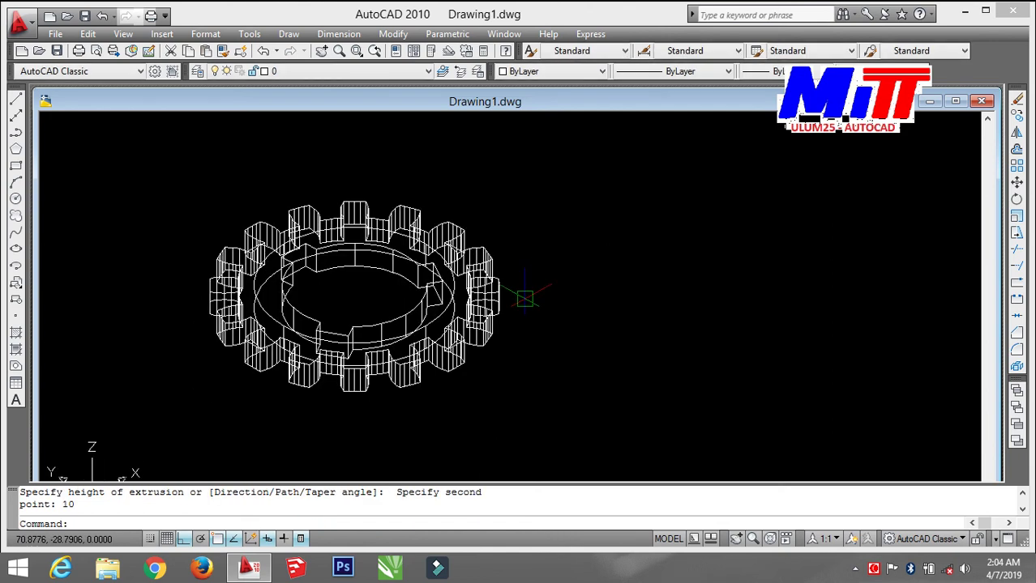
scroll(523, 322, down, 2)
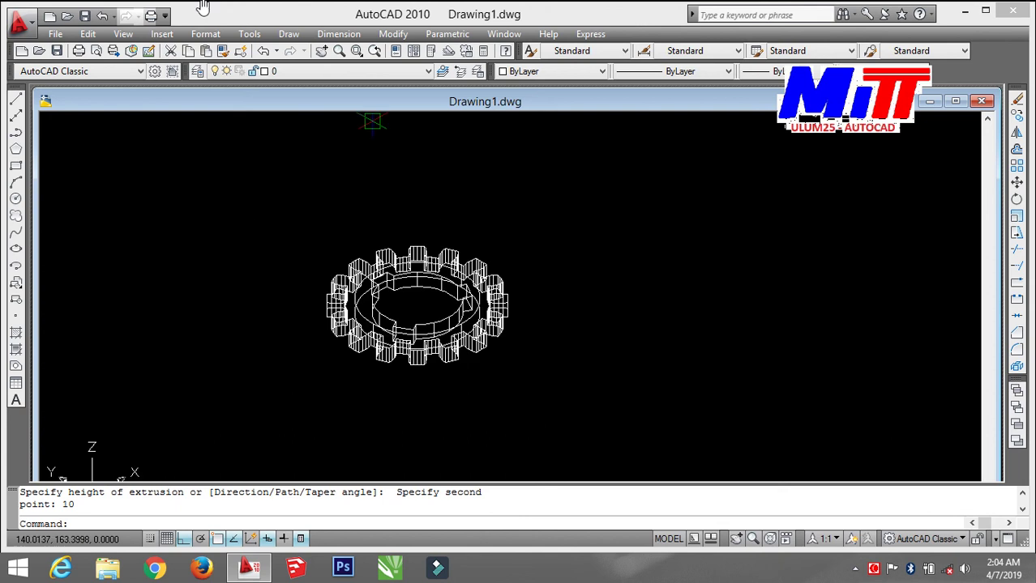
Shade the model with the Conceptual visual style
click(161, 33)
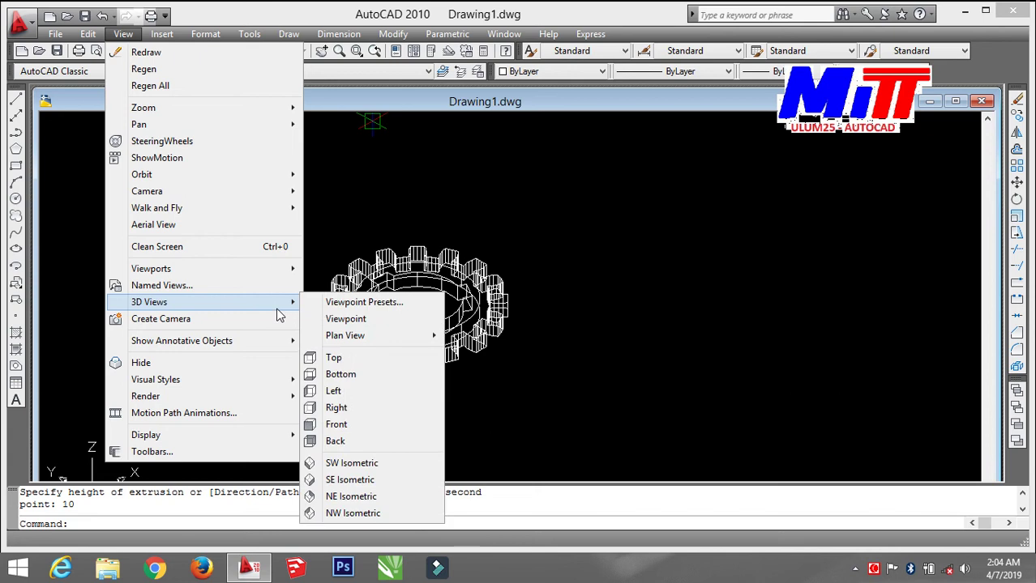
mouse_move(156, 379)
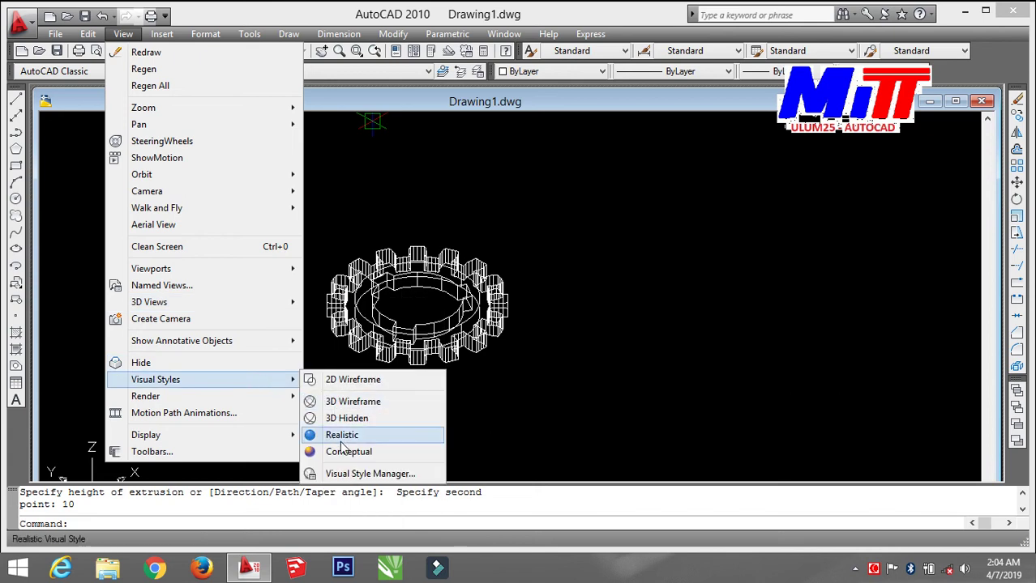
click(320, 451)
scroll(454, 380, up, 2)
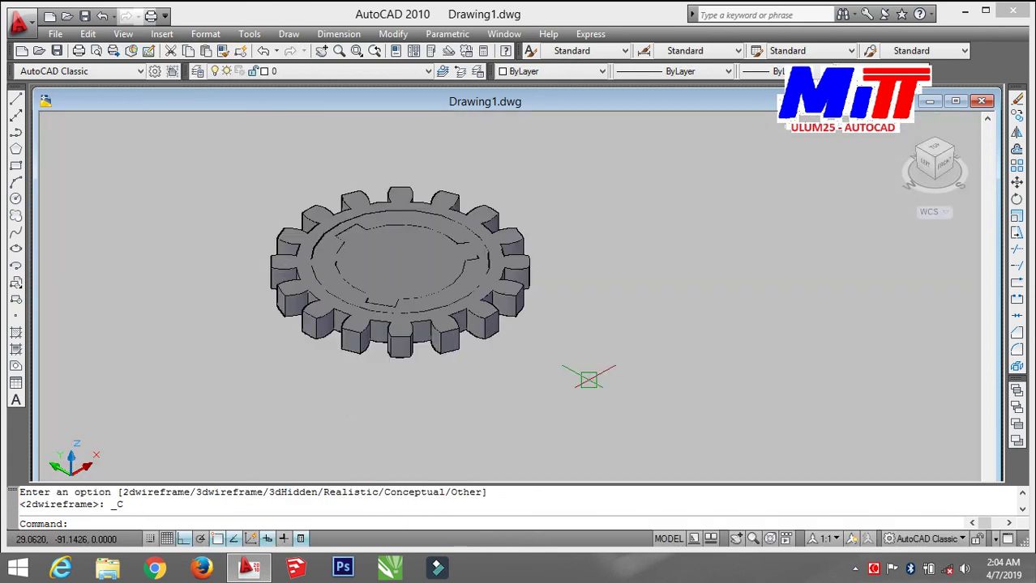
Subtract the inner cylinder from the gear solid to hollow out the keyed bore
text(s)
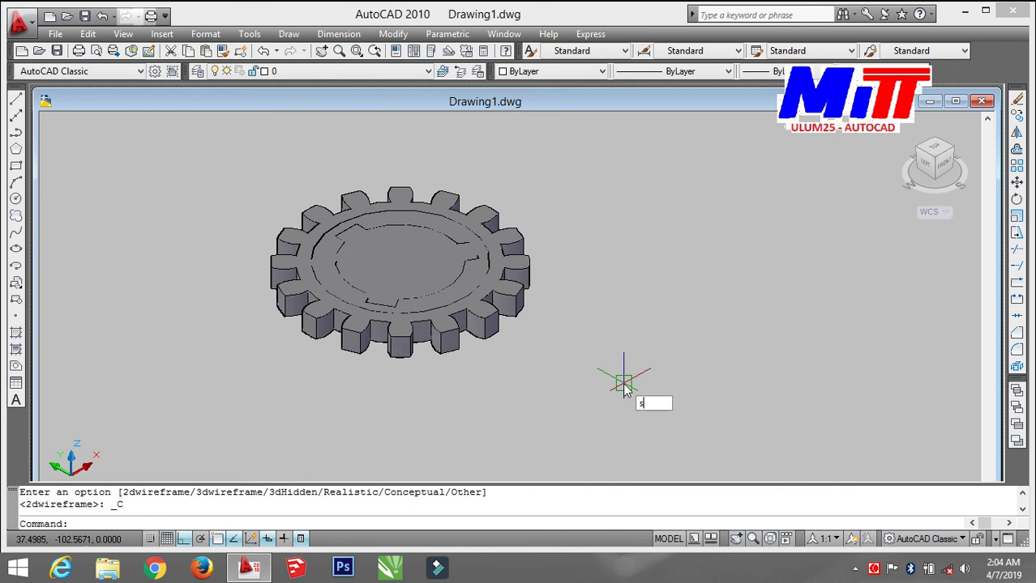
text(u)
key(Return)
scroll(502, 358, up, 3)
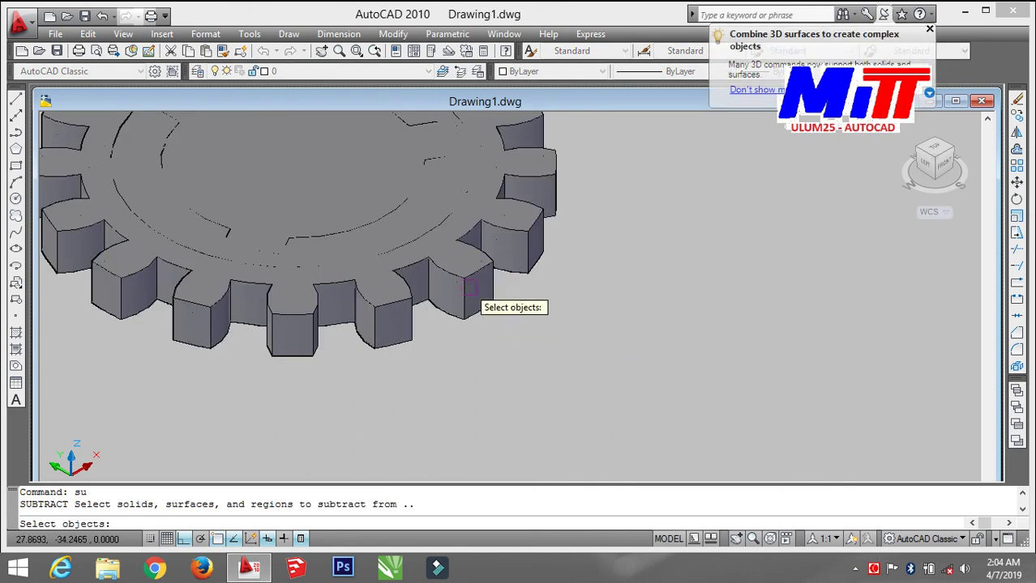
click(468, 288)
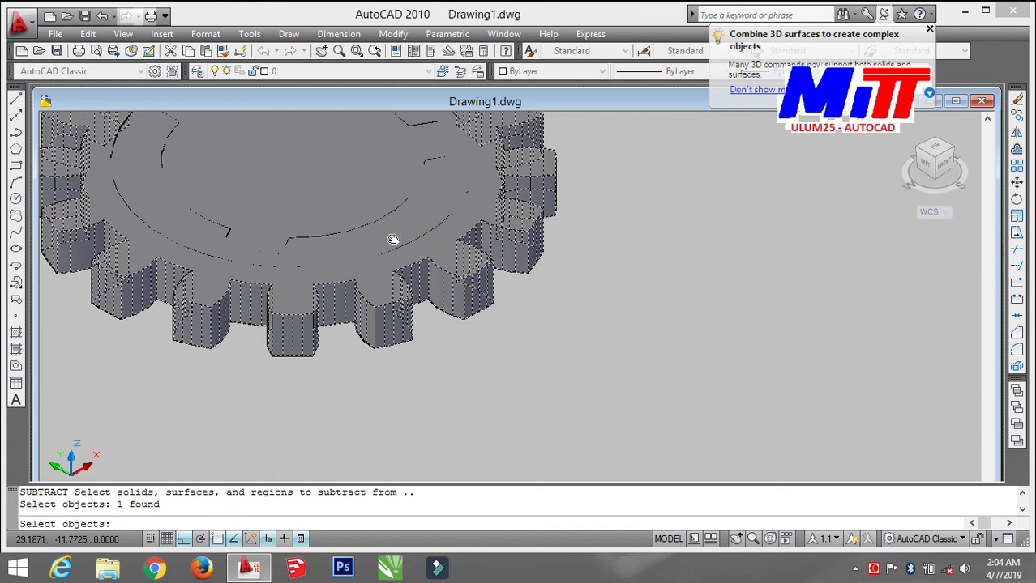
middle_drag(392, 240, 415, 277)
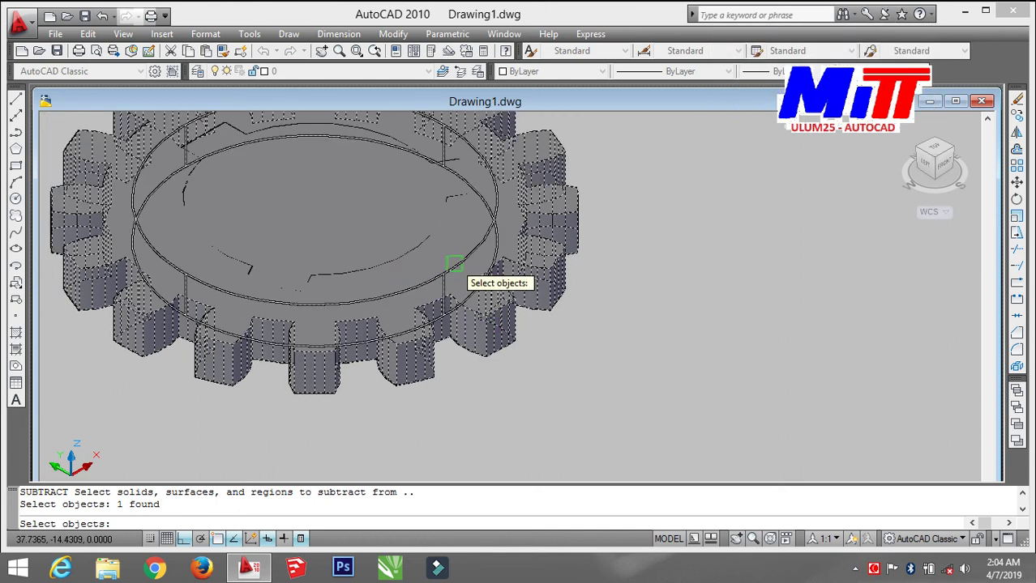
click(454, 264)
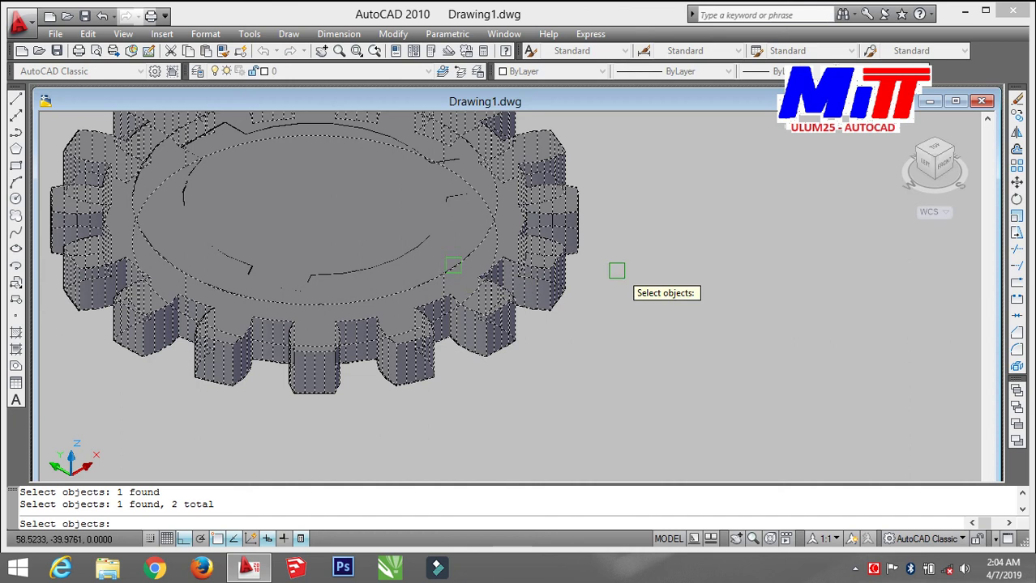
key(Return)
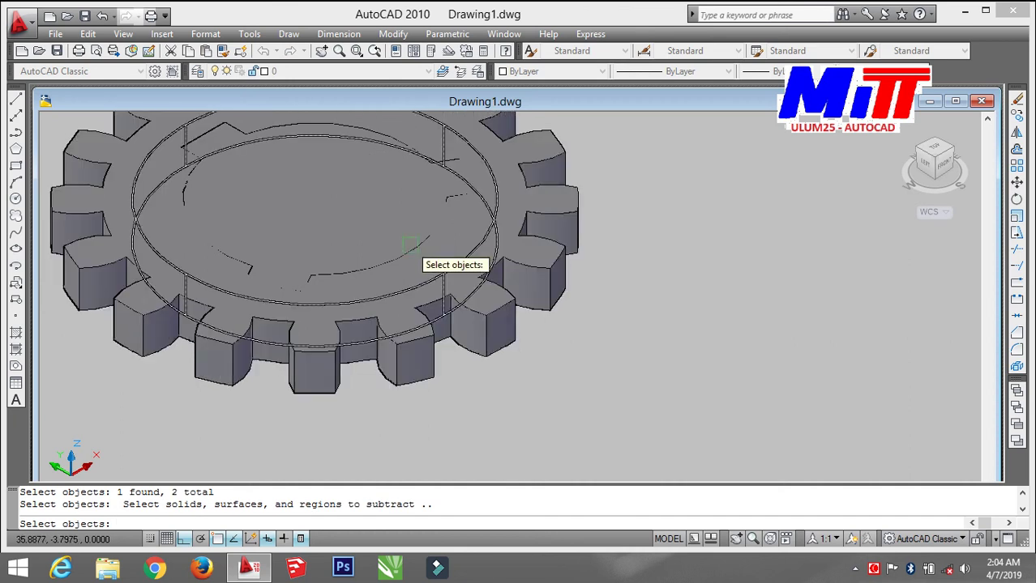
click(411, 248)
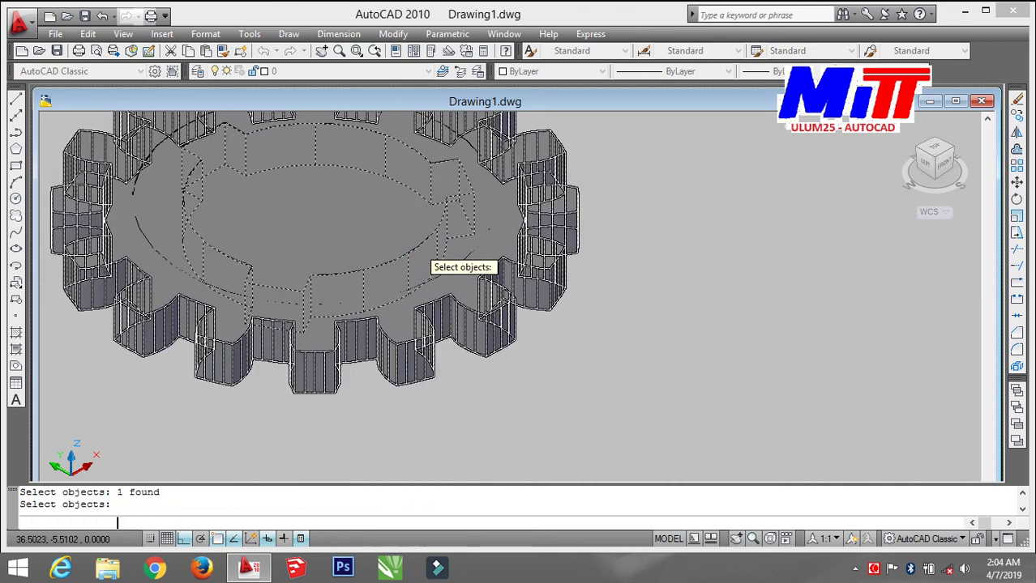
key(Return)
scroll(494, 242, down, 5)
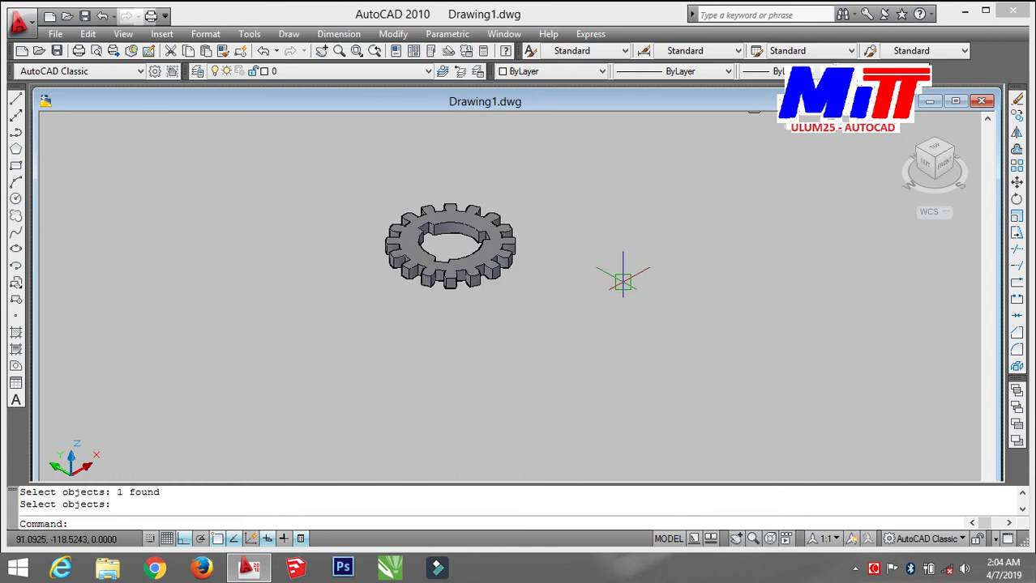
Copy and erase the gear solid, then paste it to the right of the 2D outline
click(340, 198)
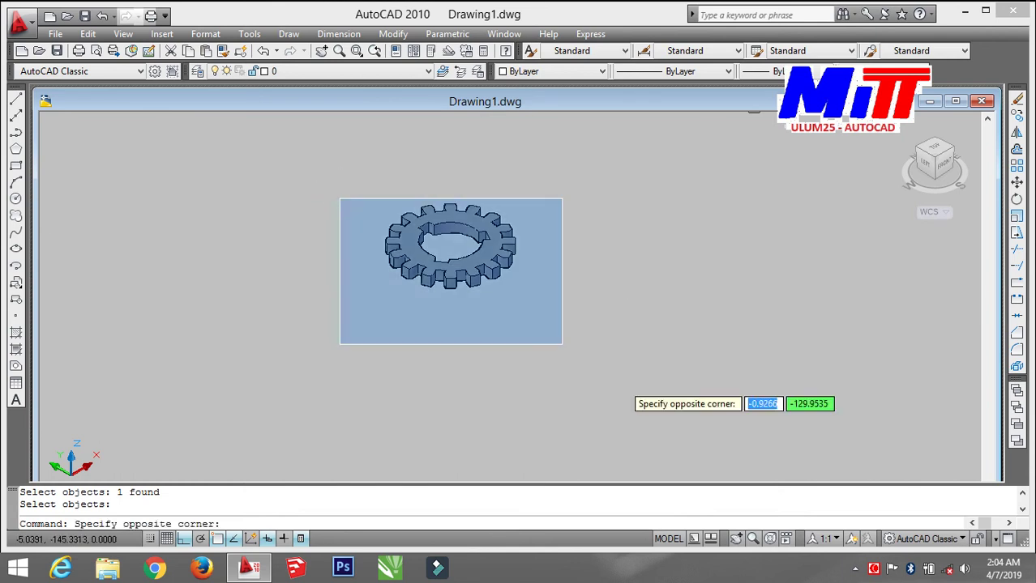
click(549, 344)
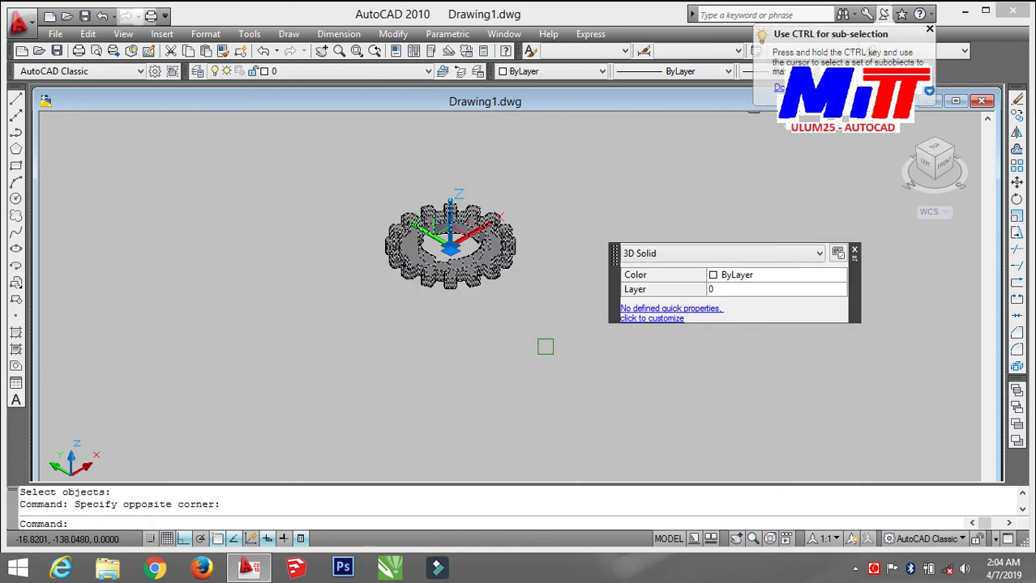
key(ctrl+c)
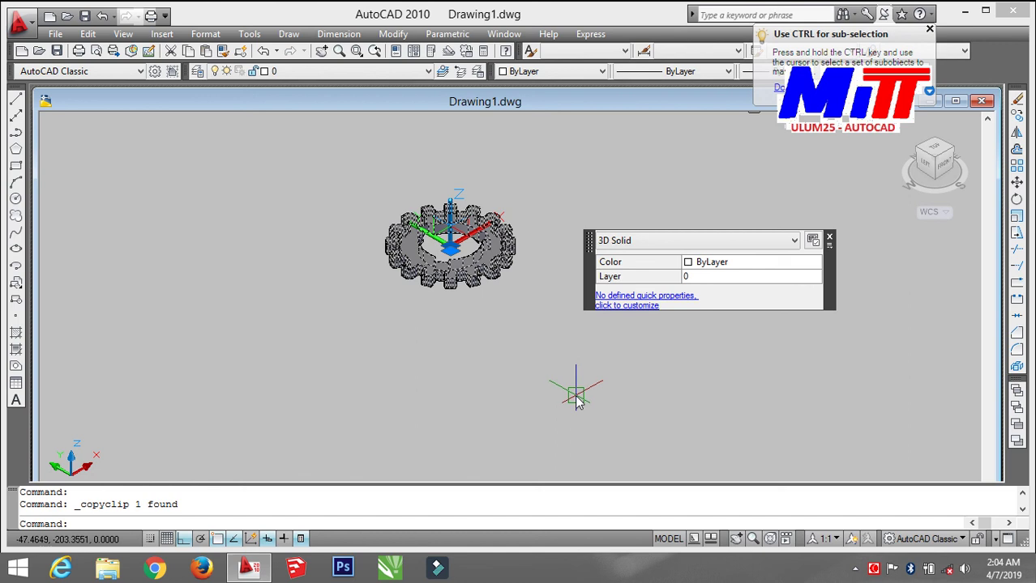
text(e)
key(Return)
scroll(571, 385, down, 3)
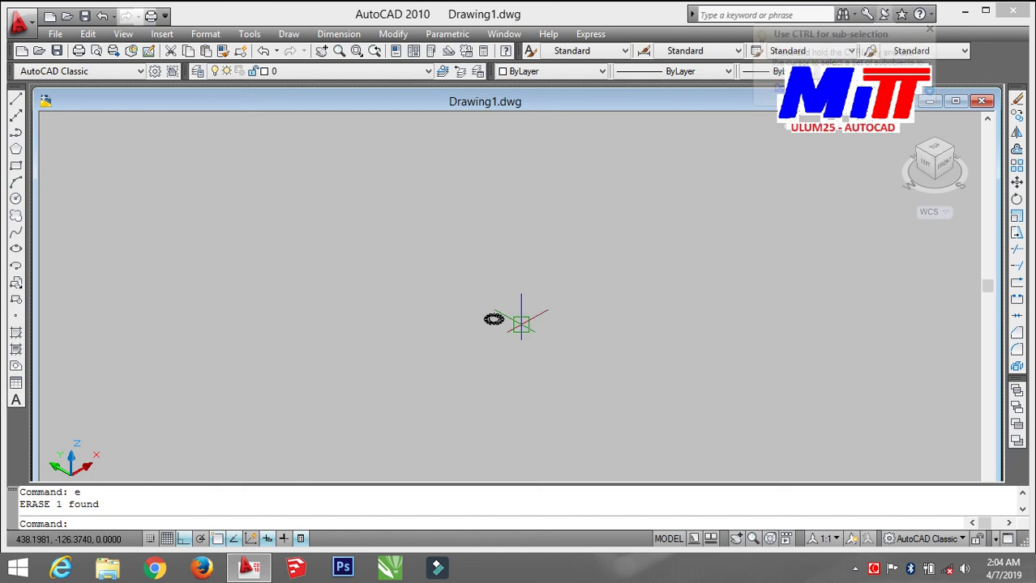
scroll(521, 324, up, 4)
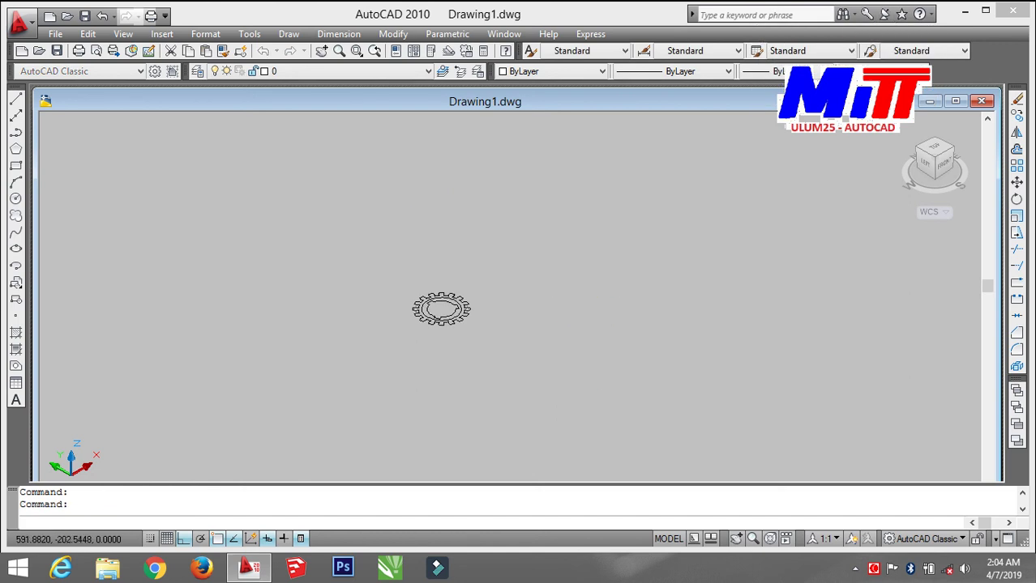
key(ctrl+v)
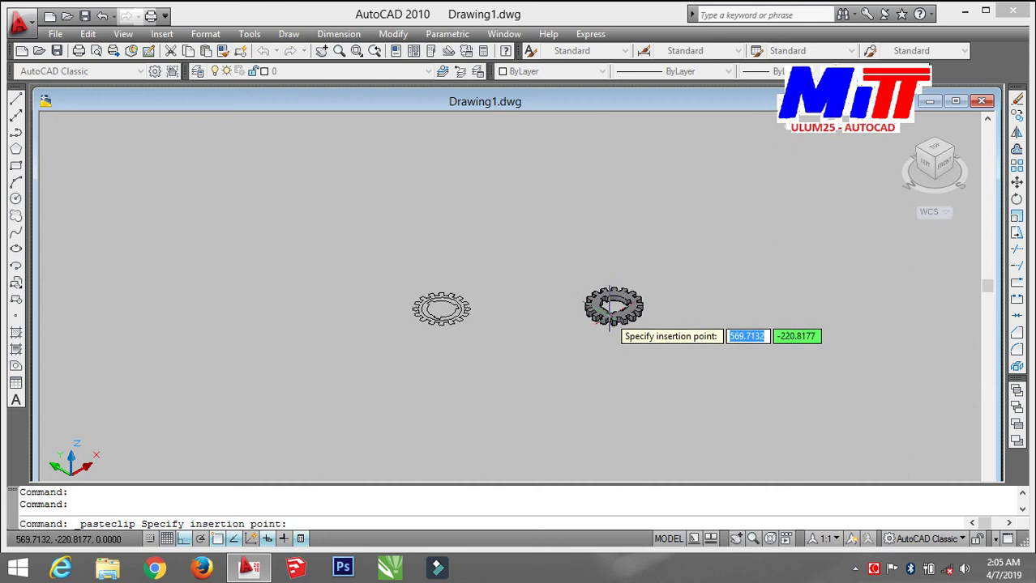
click(613, 308)
scroll(563, 348, up, 2)
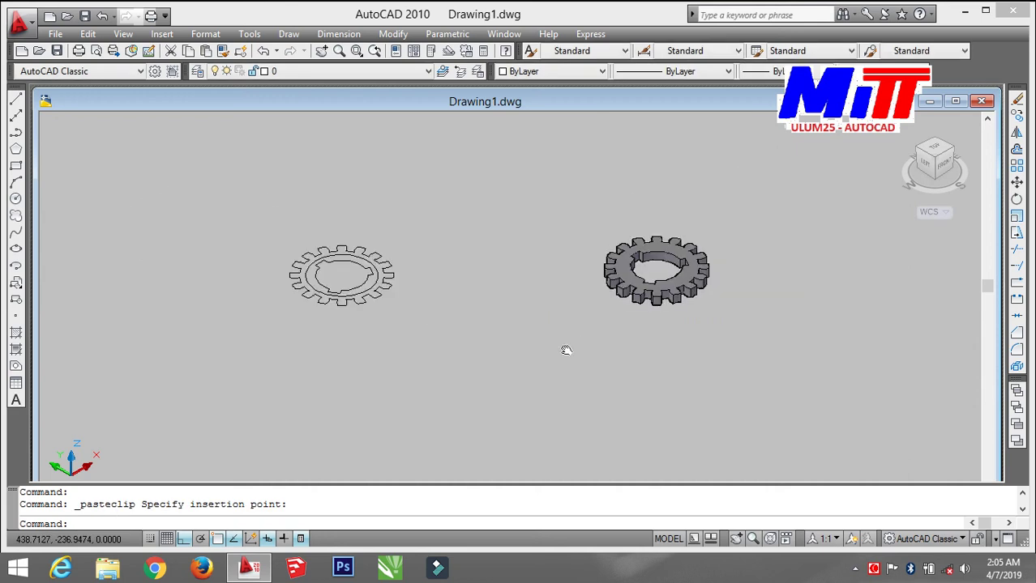
scroll(563, 352, up, 1)
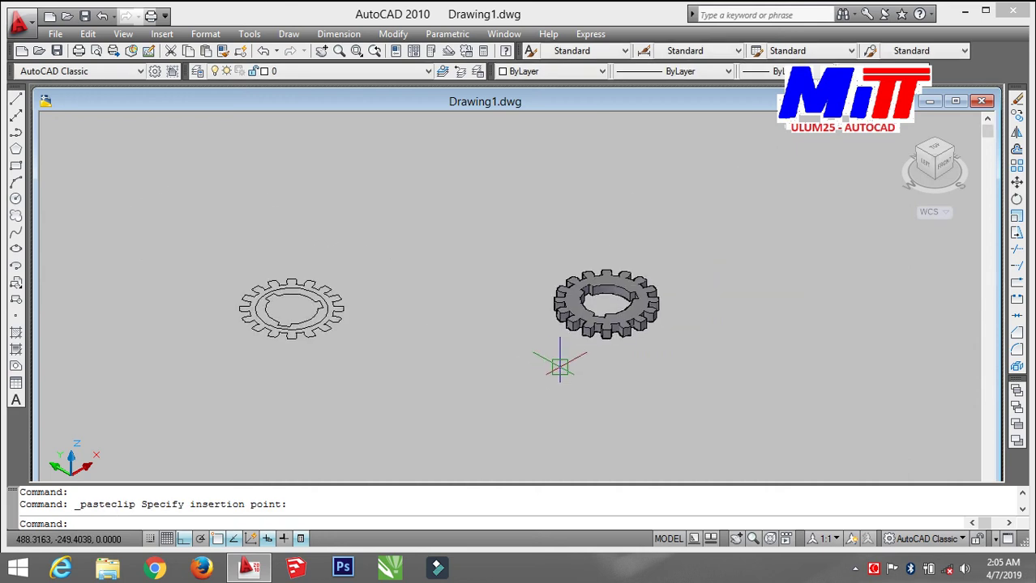
Split the drawing area into two vertical viewports
click(123, 34)
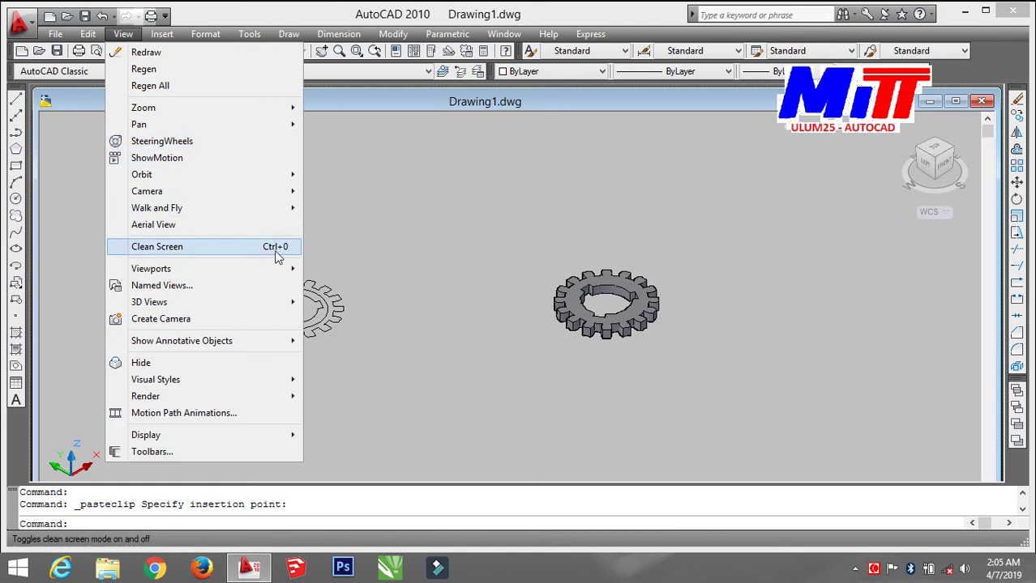
mouse_move(152, 268)
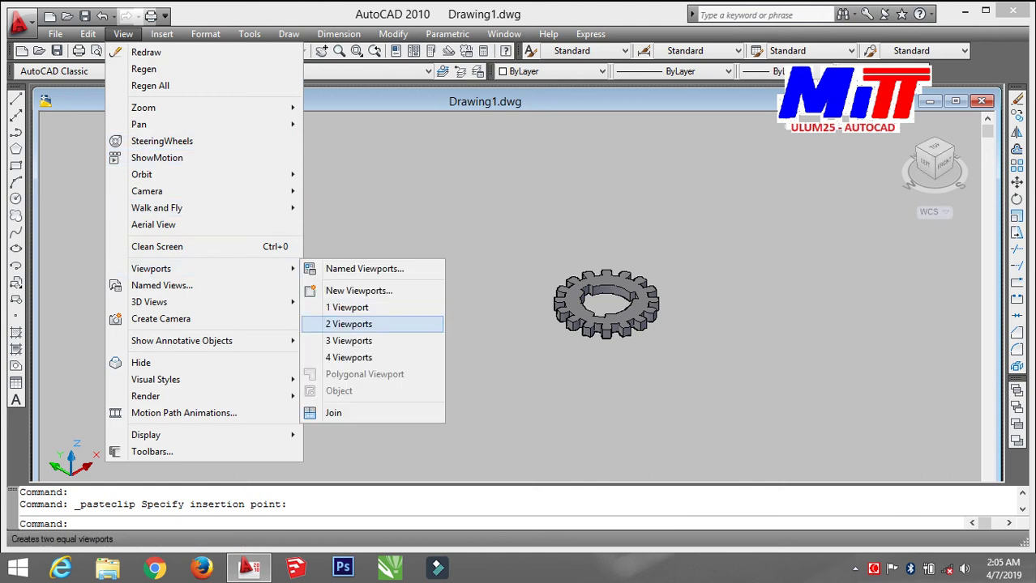
click(349, 324)
click(353, 374)
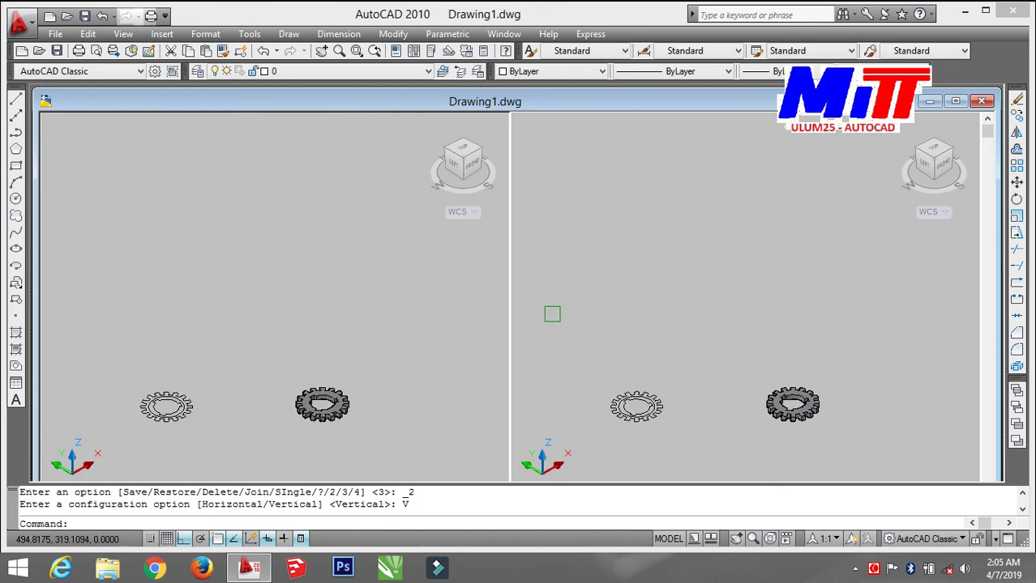
Pan and zoom the right viewport to frame the 3D gear solid
middle_drag(613, 332, 567, 267)
scroll(631, 286, up, 5)
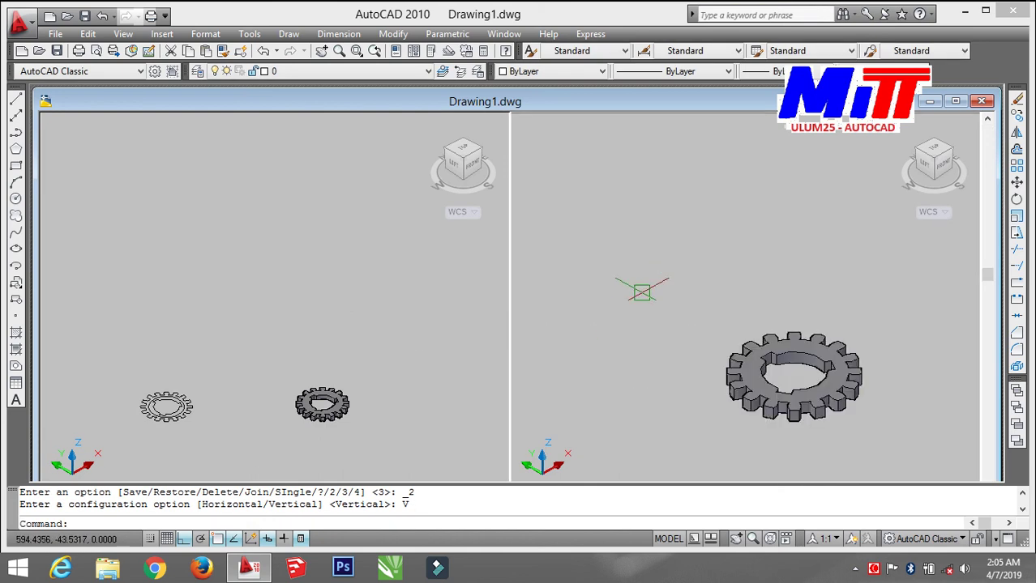
mouse_move(661, 300)
middle_down()
mouse_move(606, 243)
mouse_move(623, 201)
middle_up()
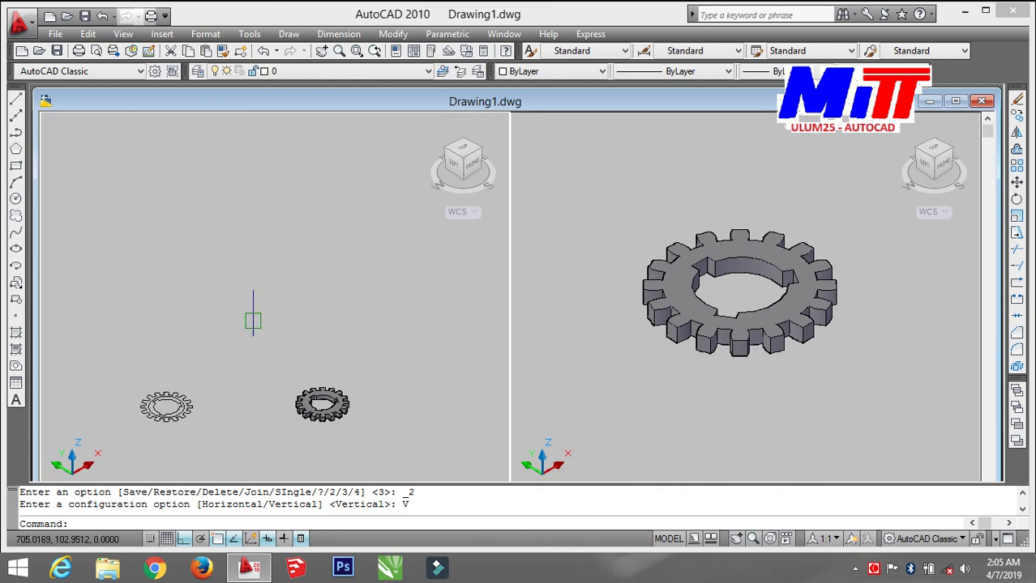
scroll(242, 324, up, 3)
scroll(238, 328, down, 3)
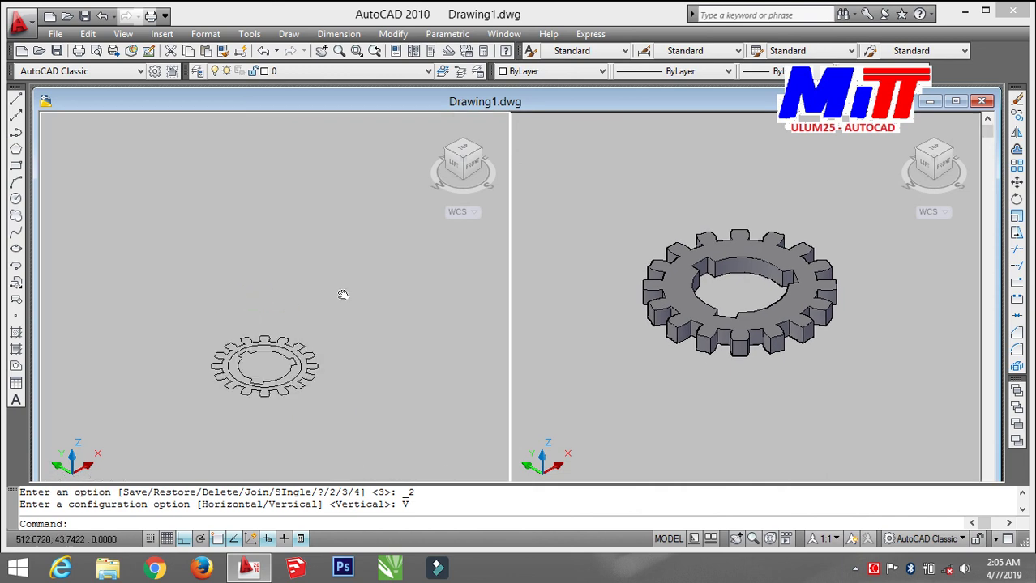
click(121, 34)
mouse_move(149, 302)
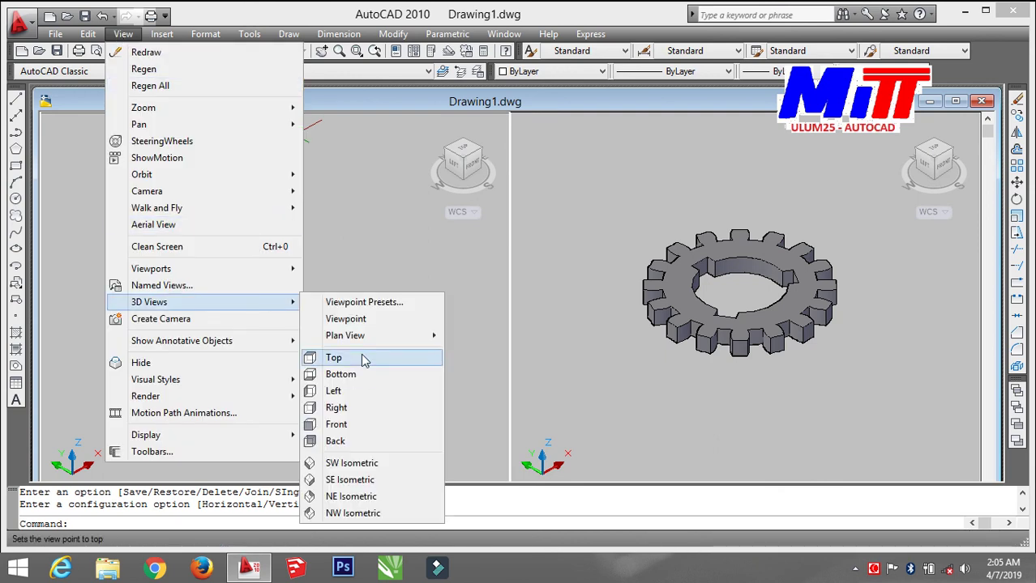
Show the left viewport's gear in Top view and fit it in the viewport
click(333, 357)
scroll(227, 320, up, 5)
mouse_move(252, 336)
middle_down()
mouse_move(267, 346)
mouse_move(253, 342)
middle_up()
scroll(268, 346, down, 2)
scroll(243, 369, down, 2)
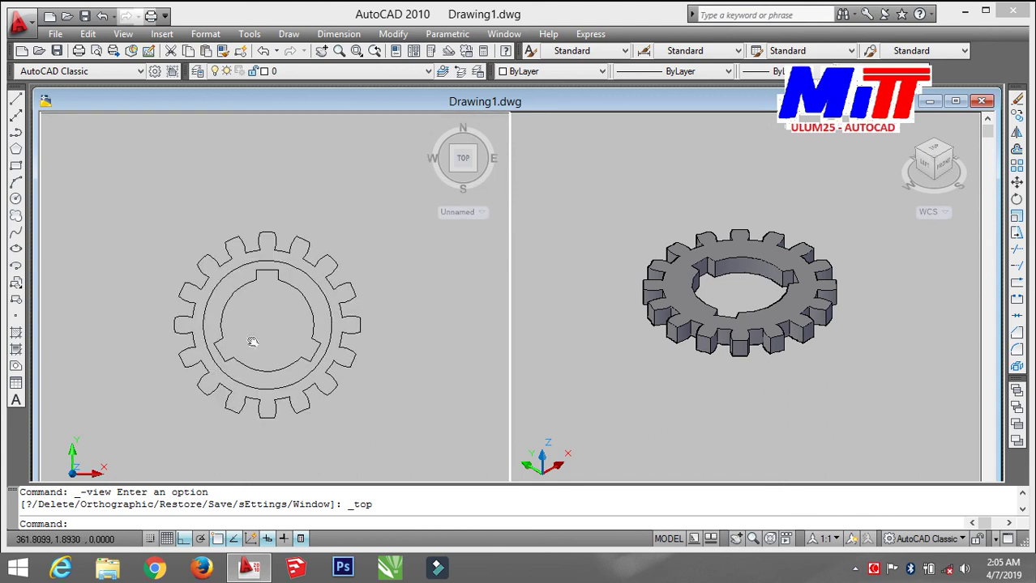
middle_drag(393, 293, 399, 280)
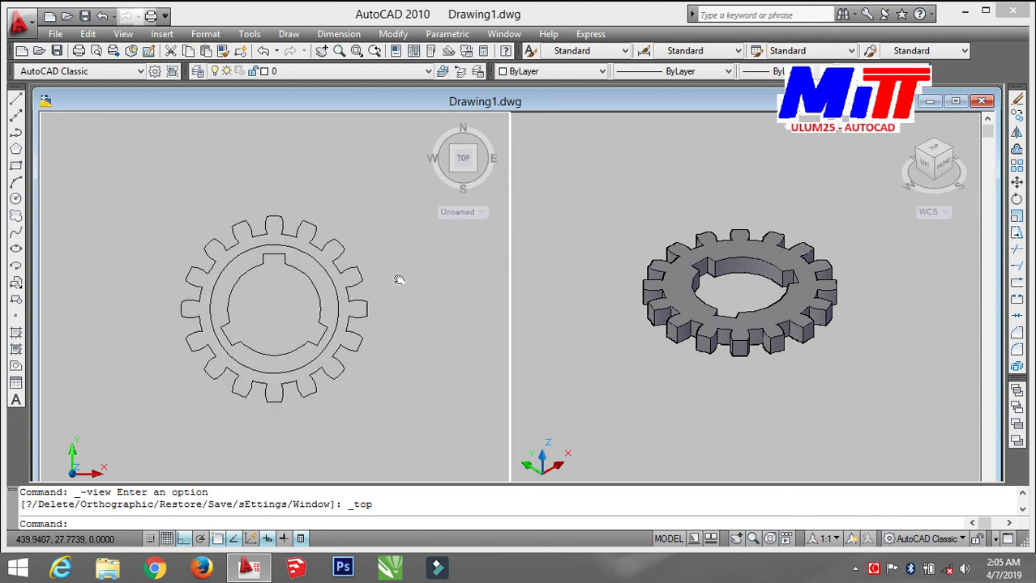
Dimension the outer circle as R52 above the gear, then open the Dimension Style Manager
text(dra)
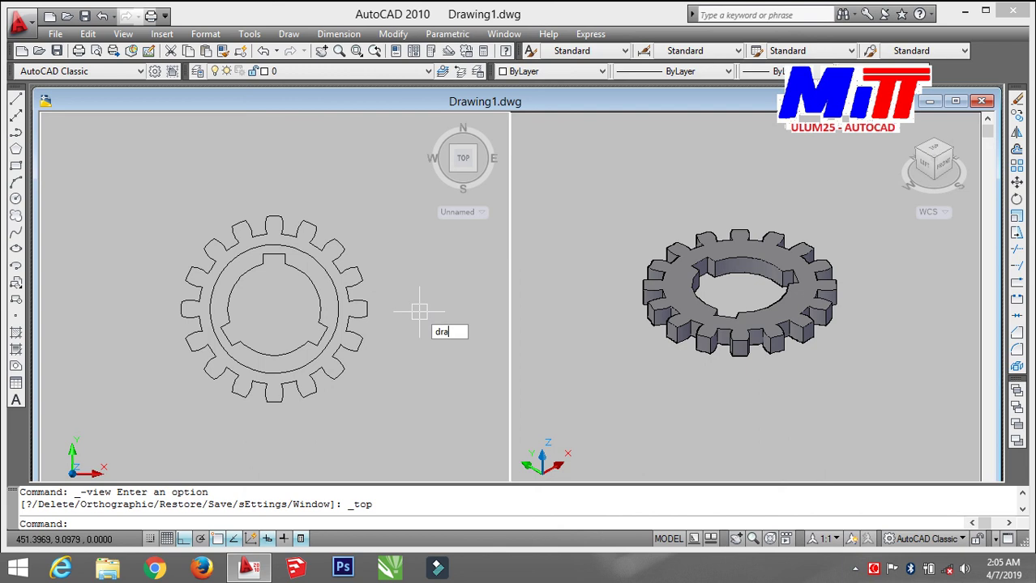
key(Return)
scroll(340, 235, up, 2)
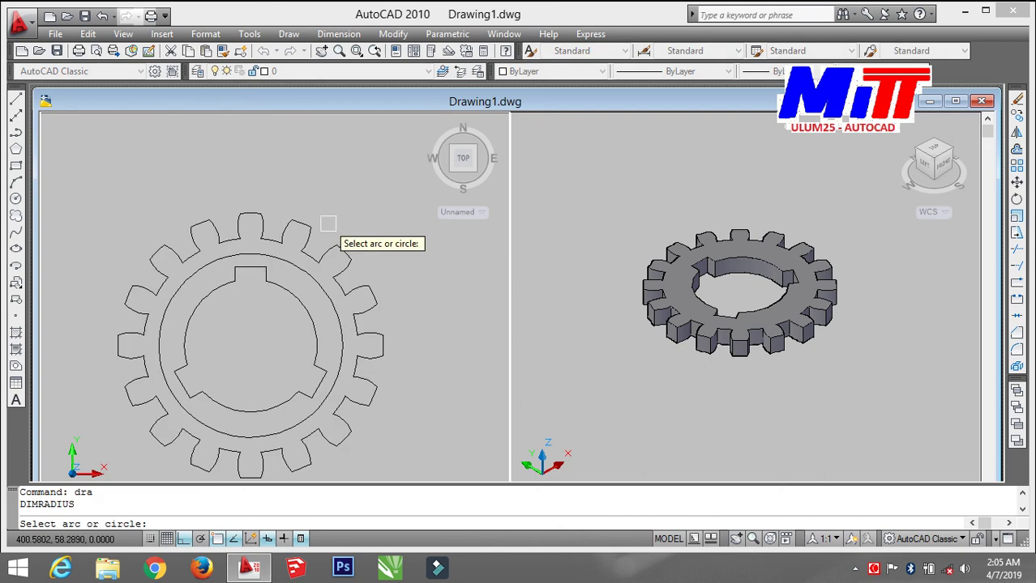
click(308, 221)
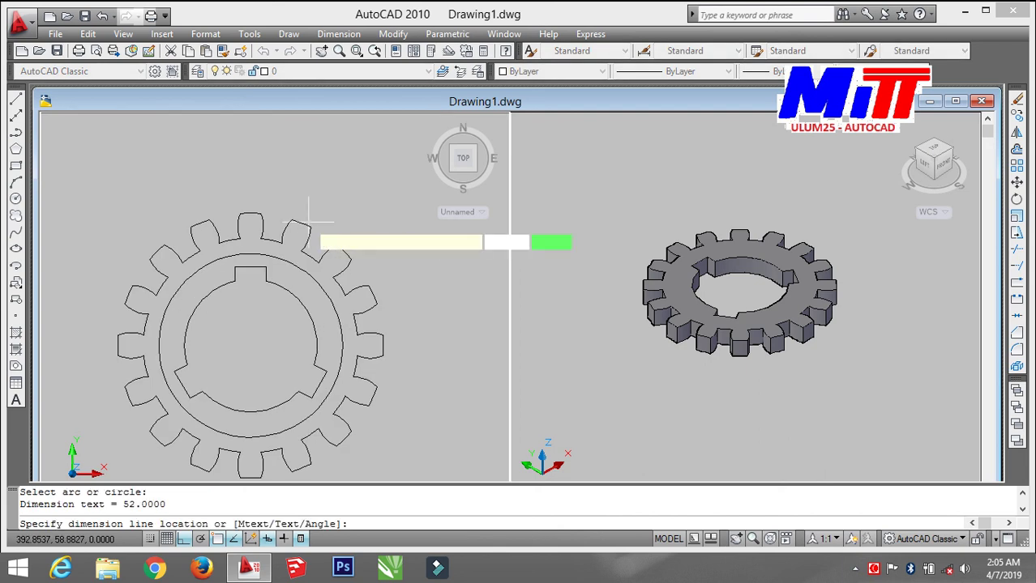
click(331, 166)
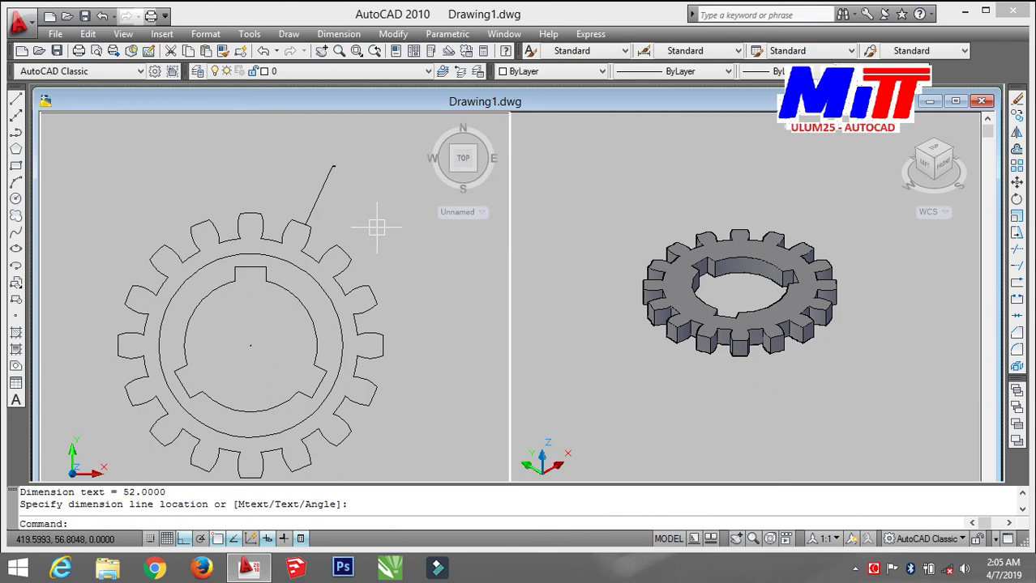
text(d)
key(Return)
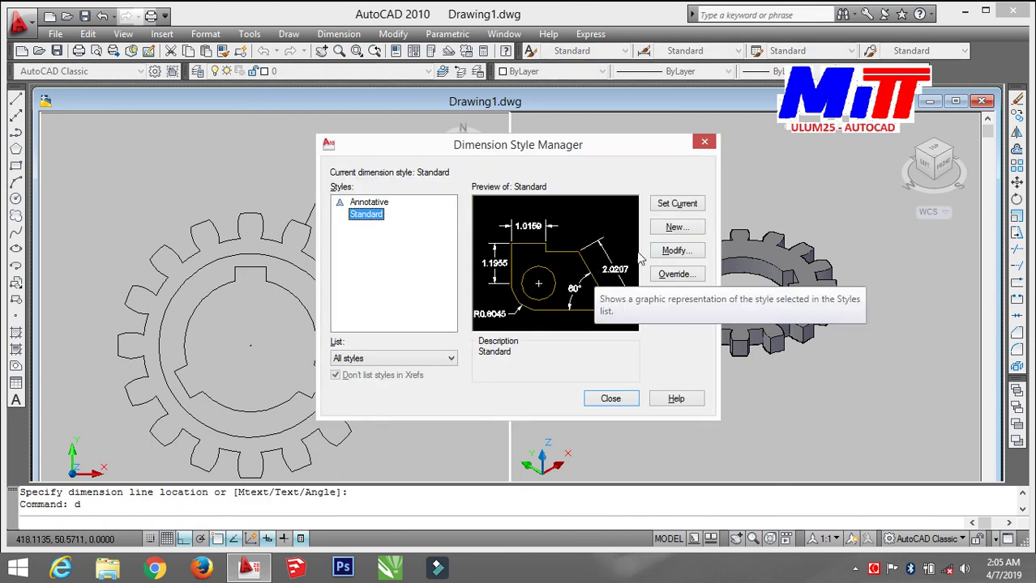
Give Standard dimensions red text at height 5 with blue dimension and extension lines
key(Return)
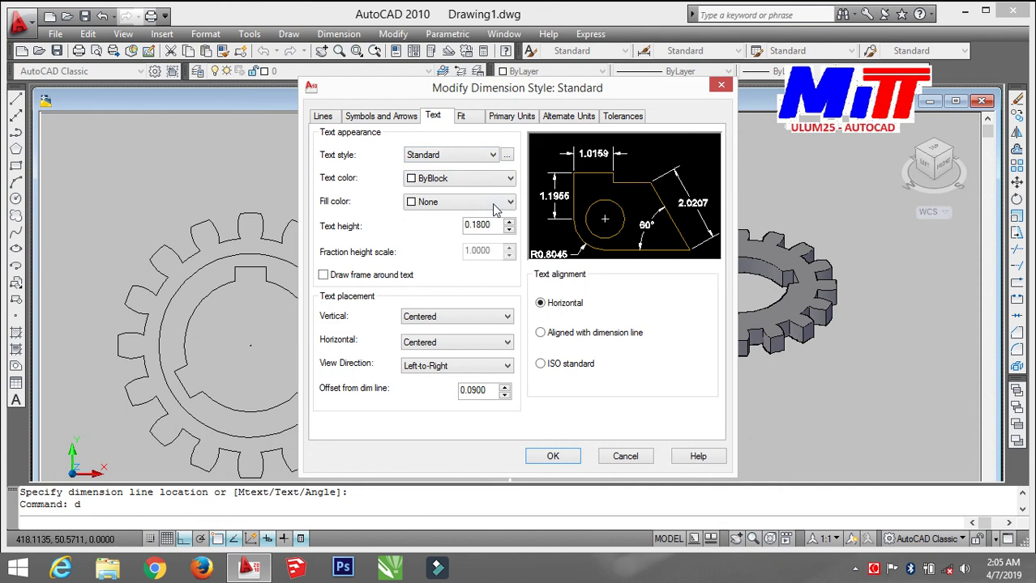
drag(494, 225, 405, 232)
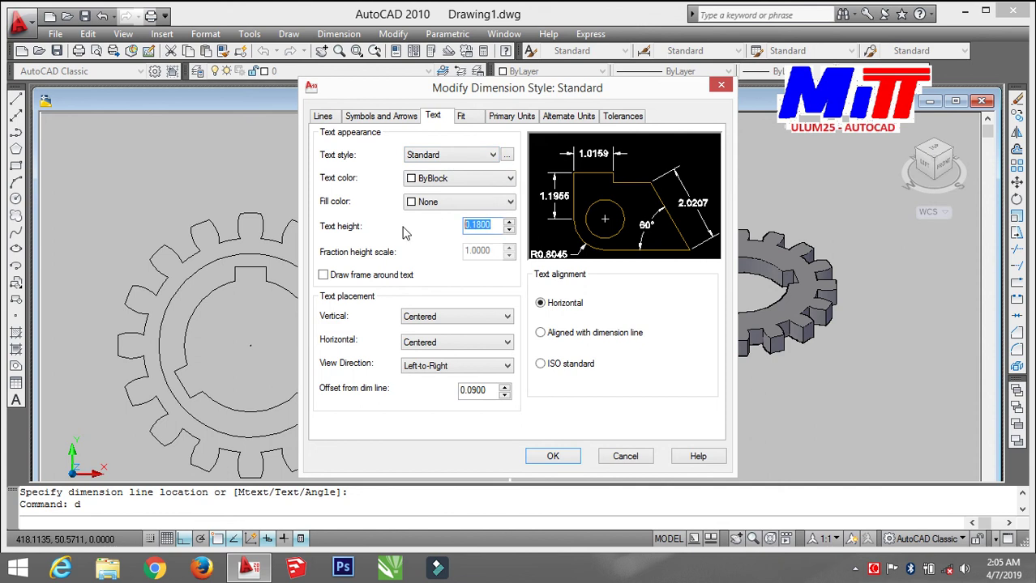
text(5.0000)
click(481, 175)
click(459, 218)
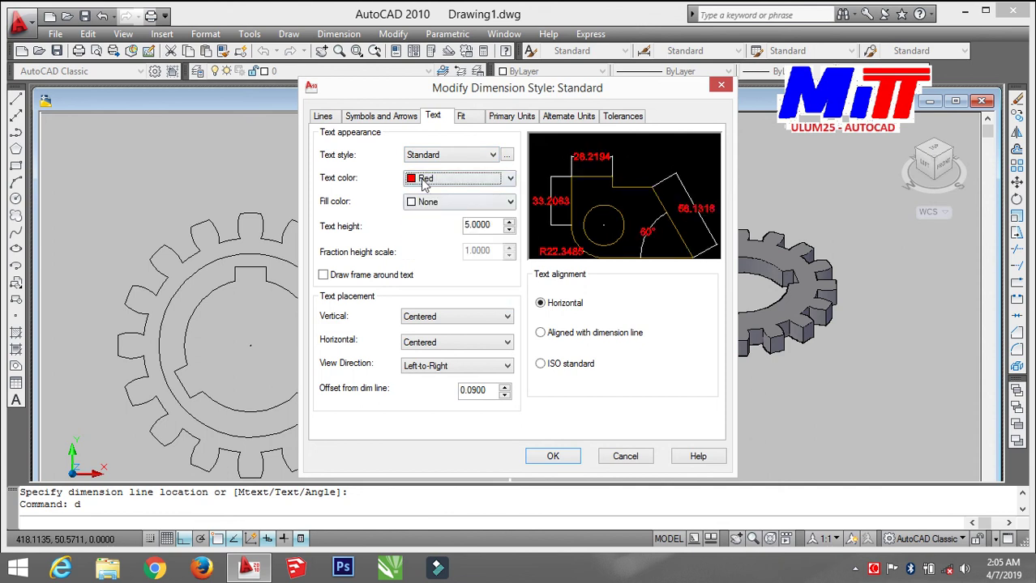
click(323, 116)
click(481, 156)
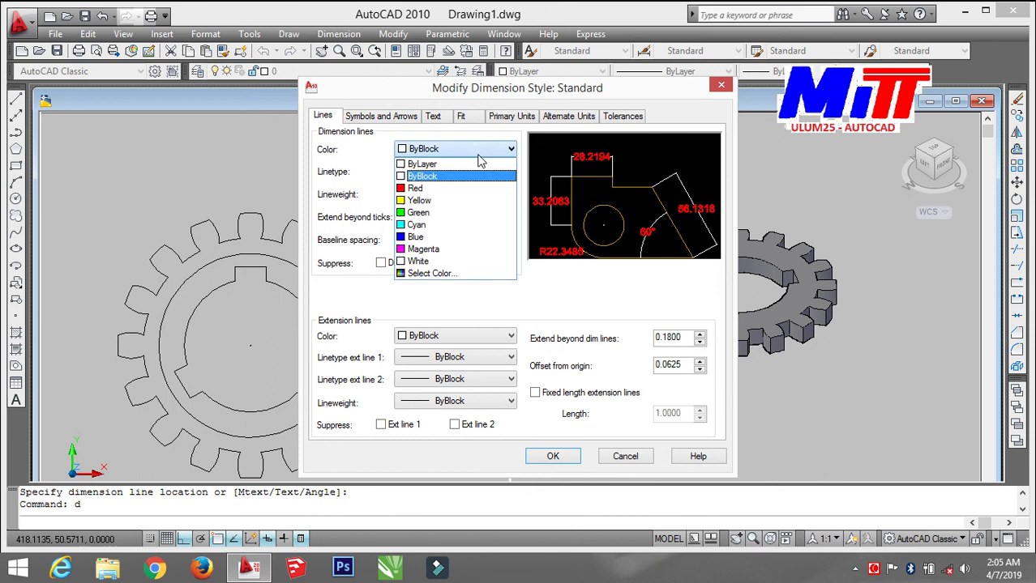
click(482, 156)
click(503, 156)
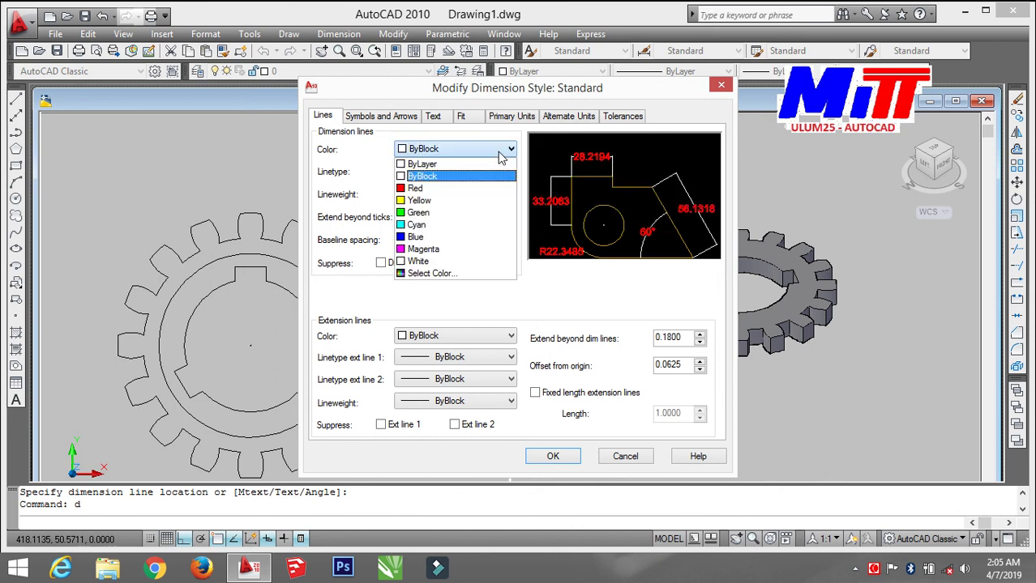
click(474, 236)
click(484, 335)
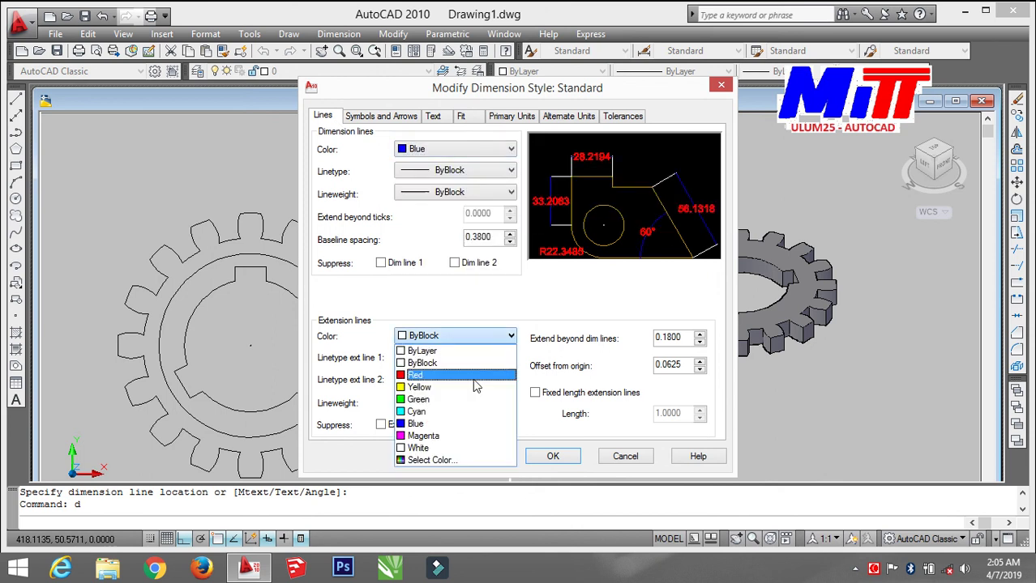
click(479, 422)
Set primary unit precision to 0 and ISO-standard text alignment, then confirm the style
click(502, 117)
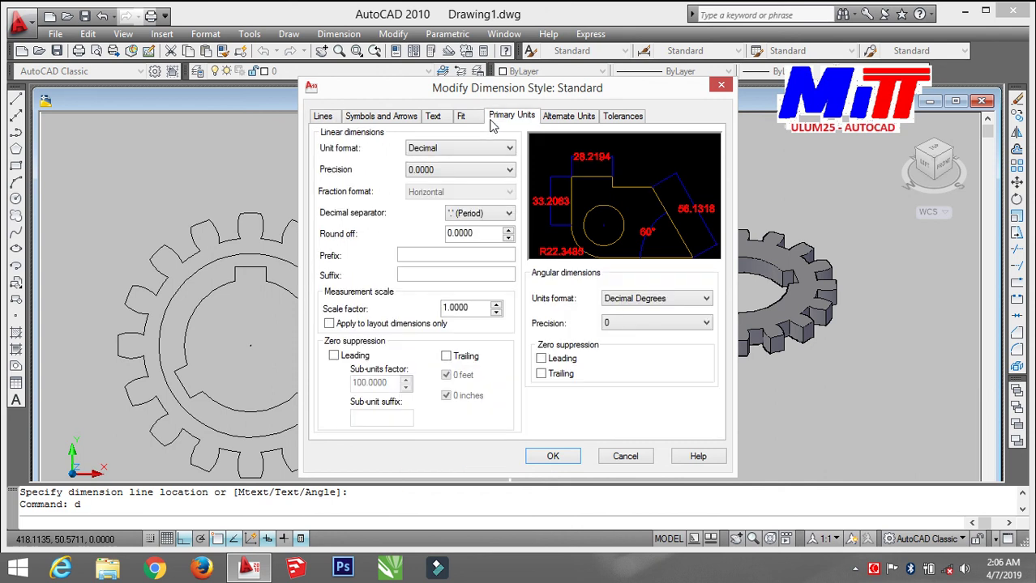
click(464, 169)
click(444, 185)
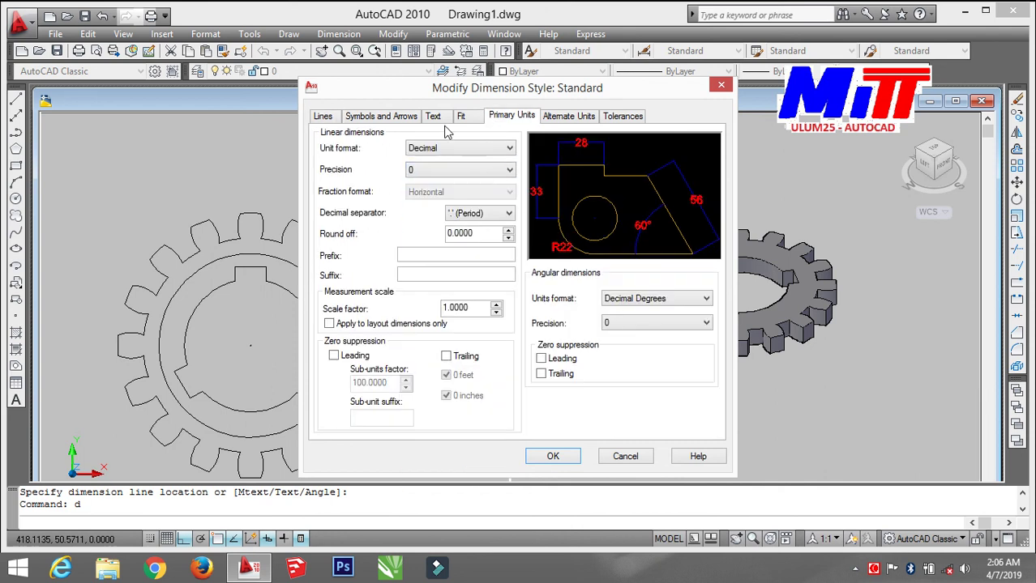
click(434, 118)
click(540, 365)
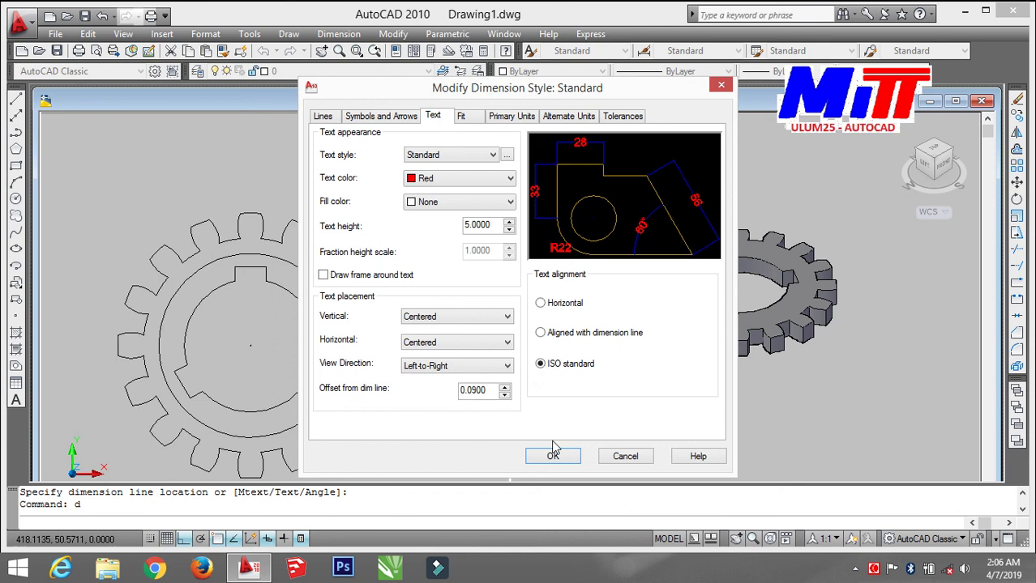
click(552, 456)
Close the Dimension Style Manager and cancel an accidental duplicate R52 radius dimension
click(592, 402)
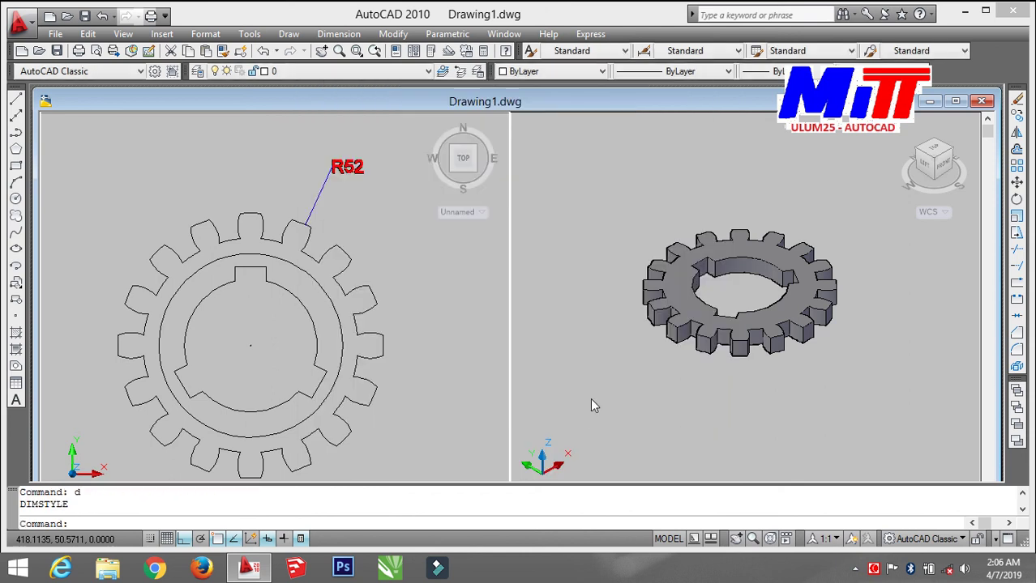
text(dra)
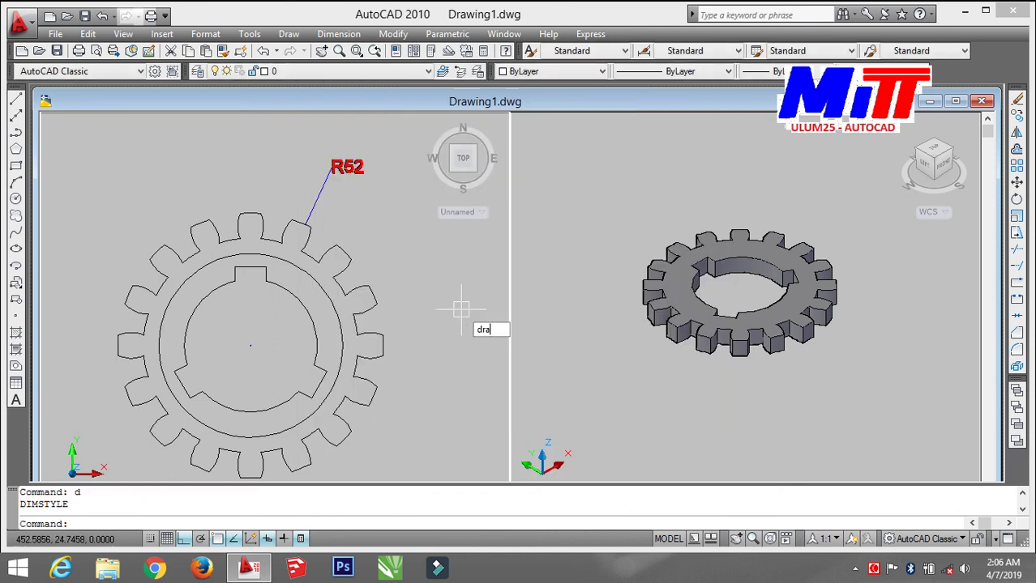
key(Return)
click(336, 254)
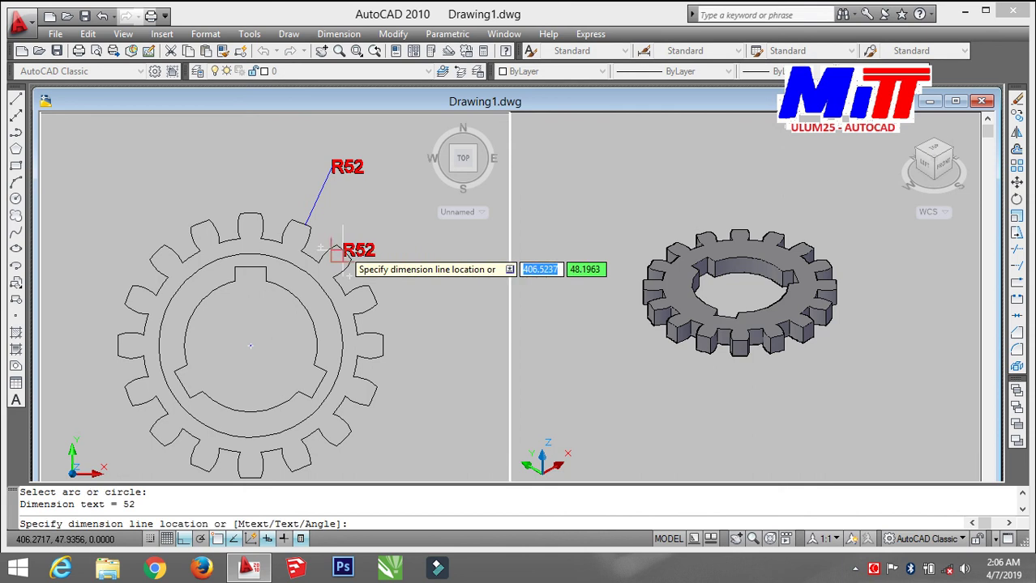
key(Escape)
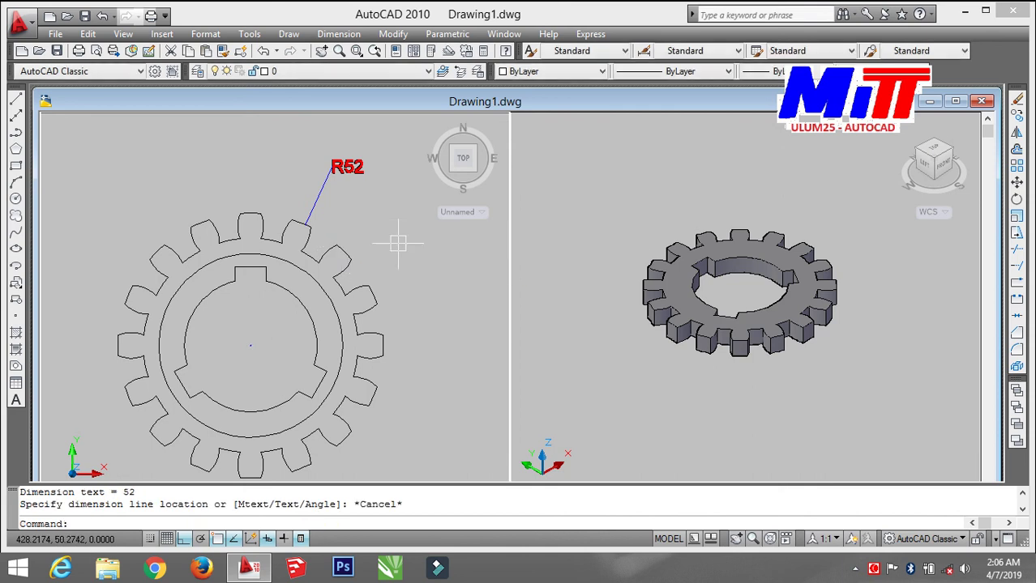
Place R42, R36 and R26 radius dimensions right of the gear, then pan and zoom out
key(Return)
click(339, 285)
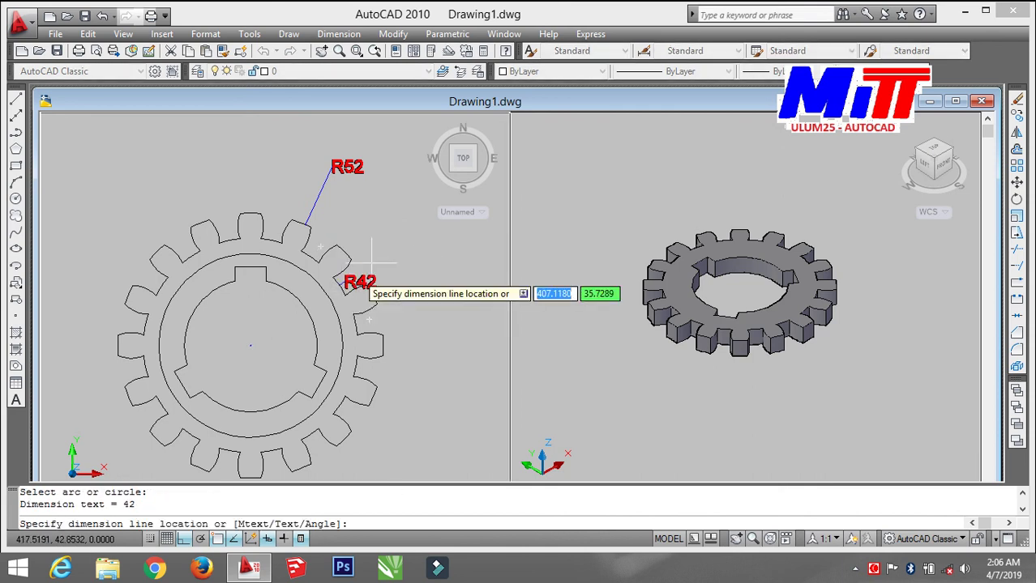
click(401, 245)
key(Return)
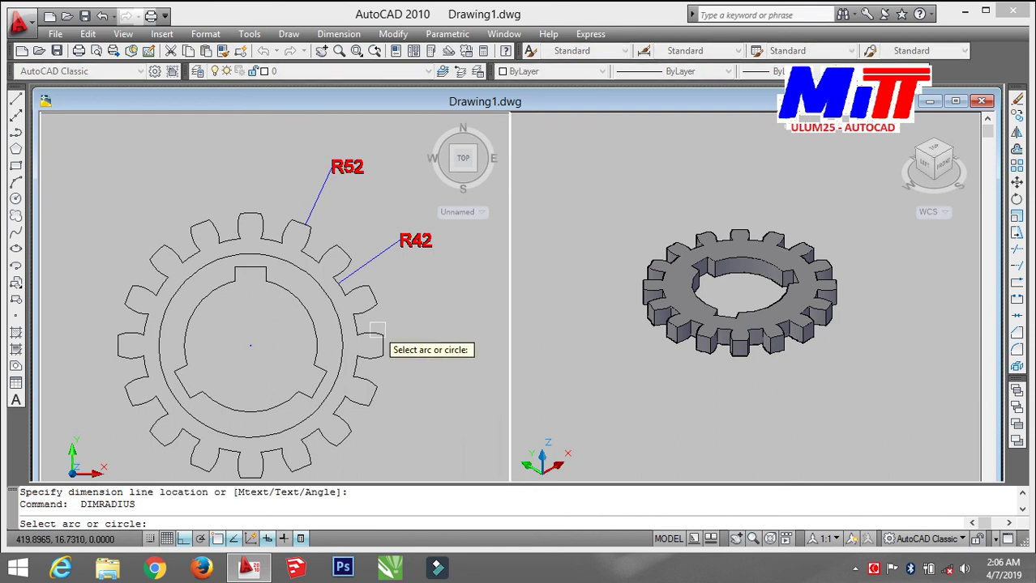
click(342, 336)
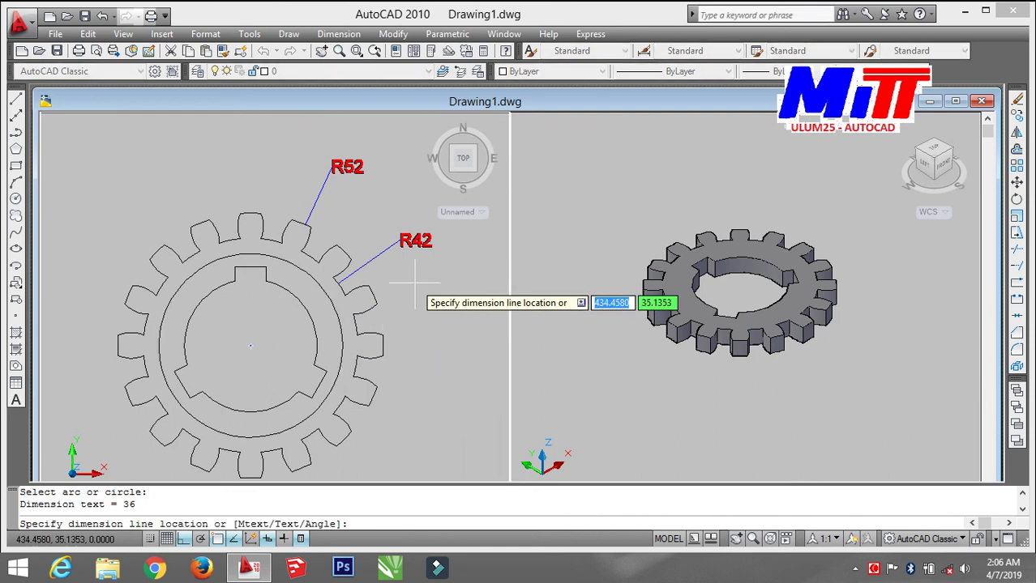
click(415, 284)
key(Return)
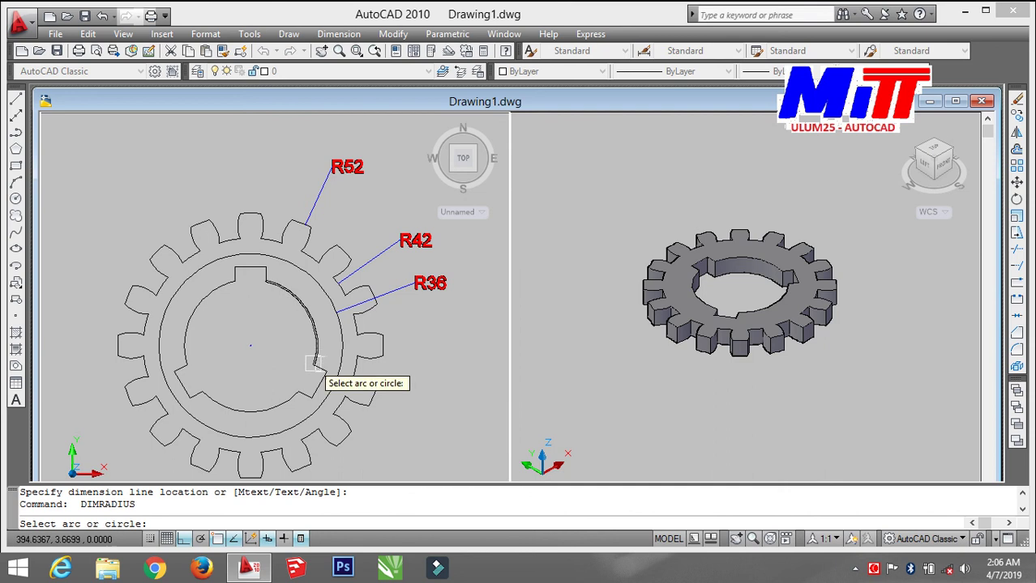
click(315, 352)
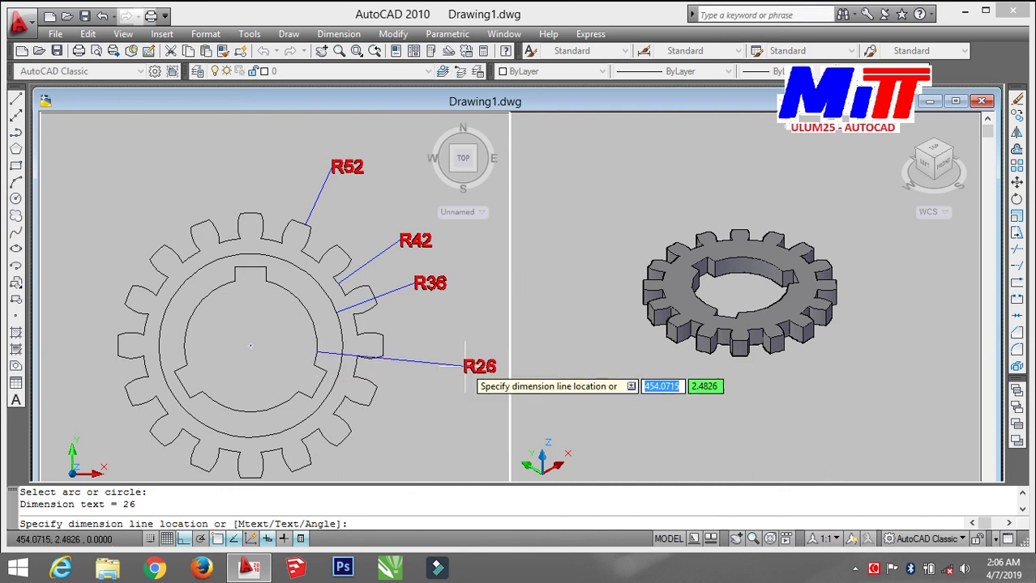
click(462, 365)
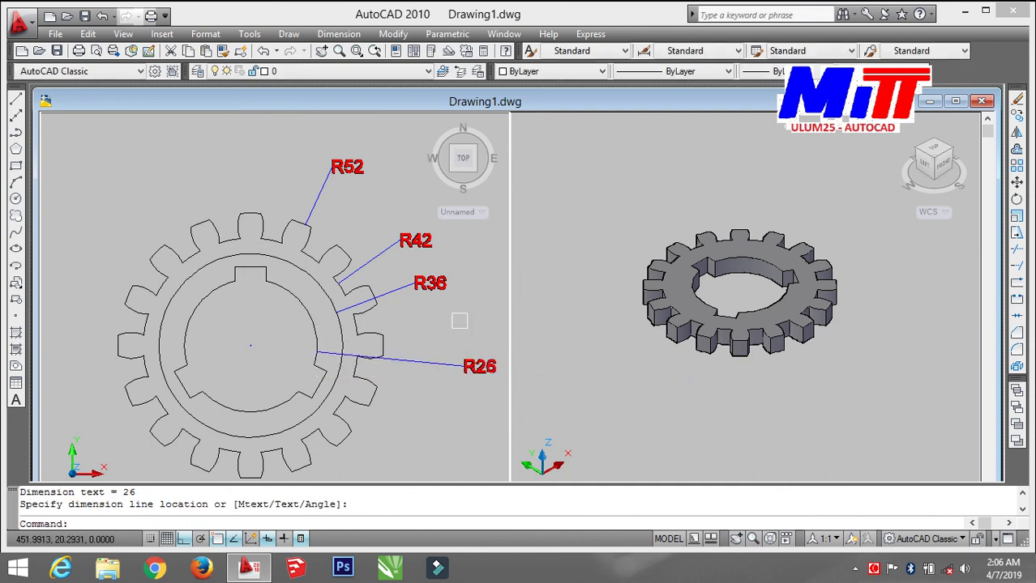
middle_drag(457, 323, 442, 312)
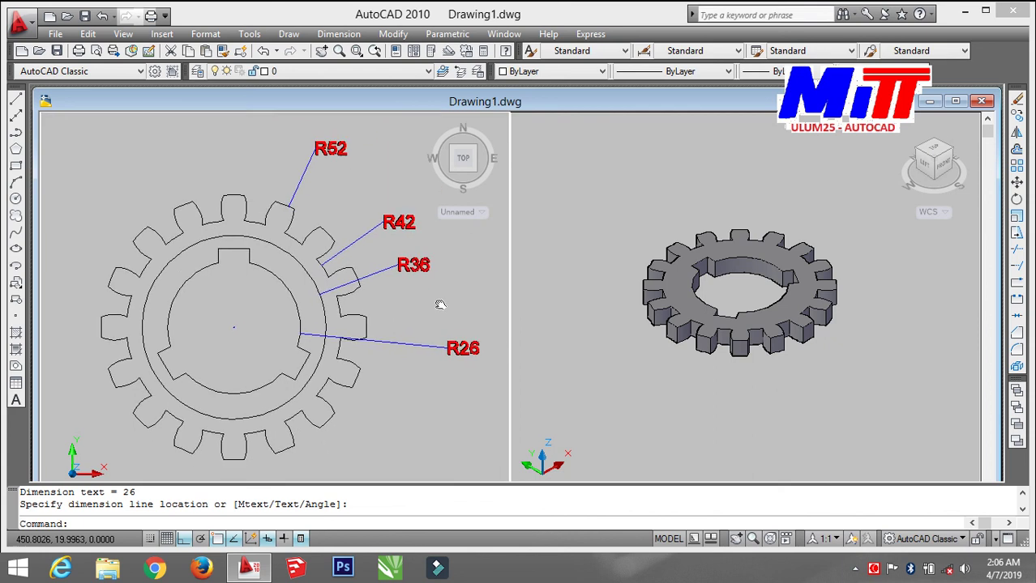
scroll(442, 313, down, 2)
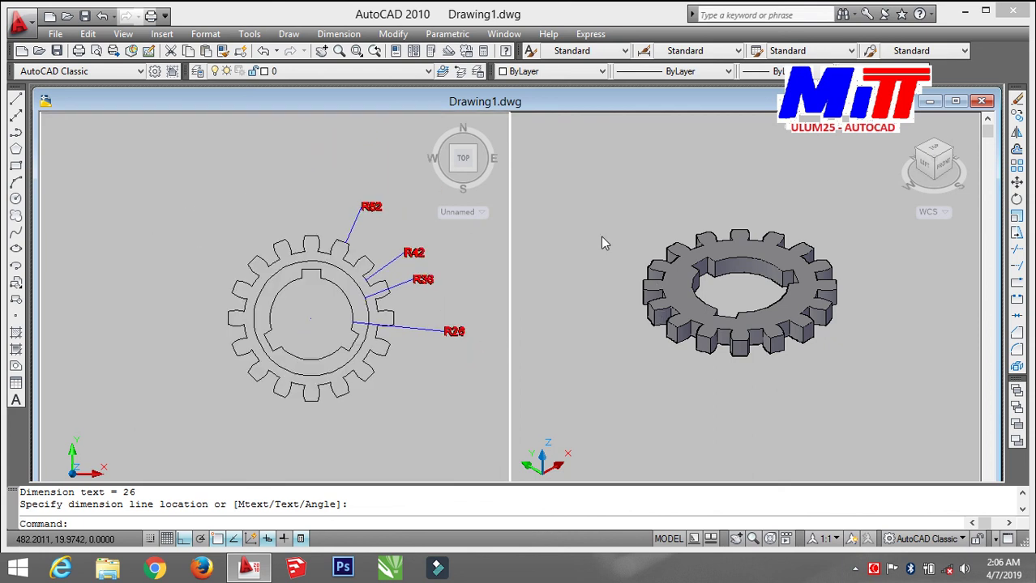
key(Escape)
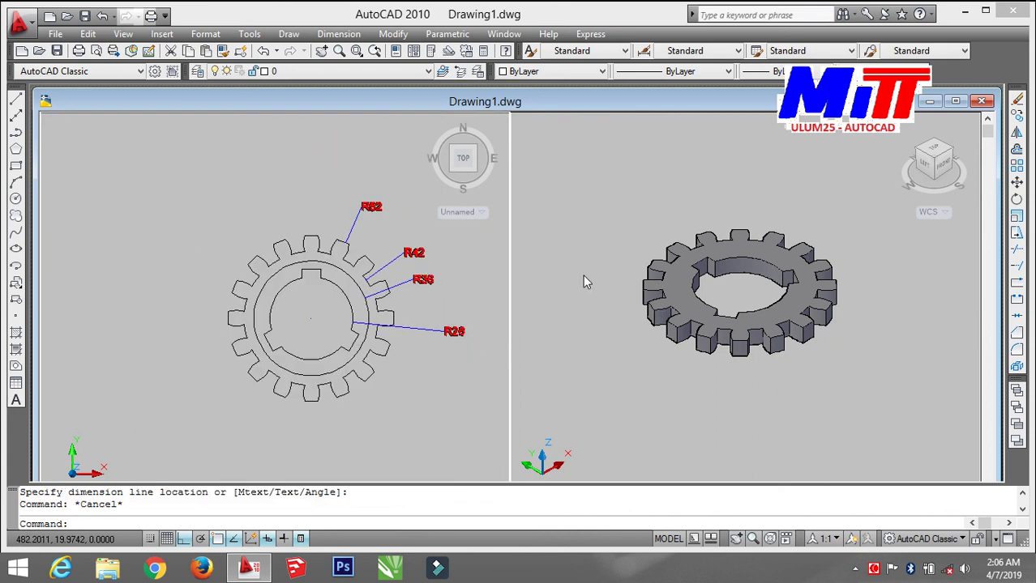